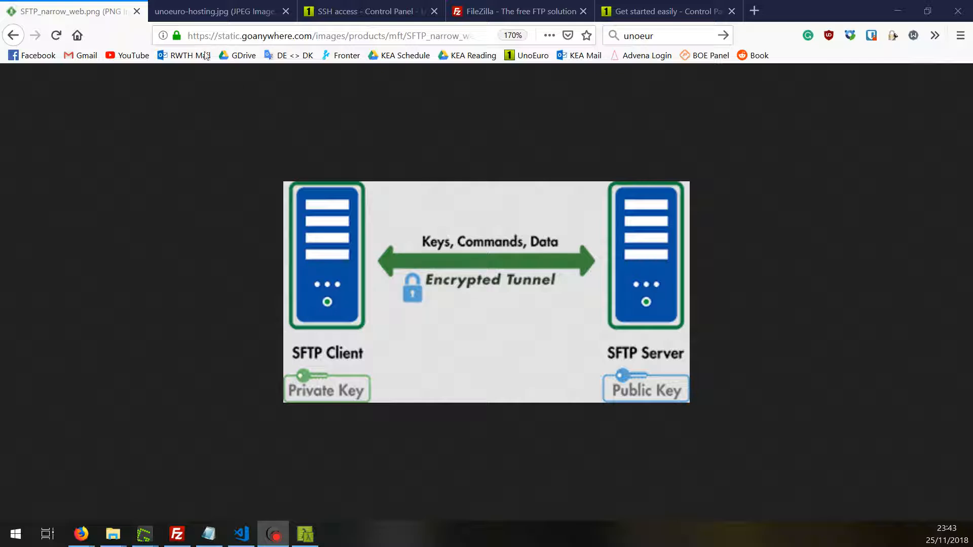
- Look over the UnoEuro image and FileZilla homepage, return to the SFTP diagram, then bring up VS Code
click(207, 10)
click(76, 4)
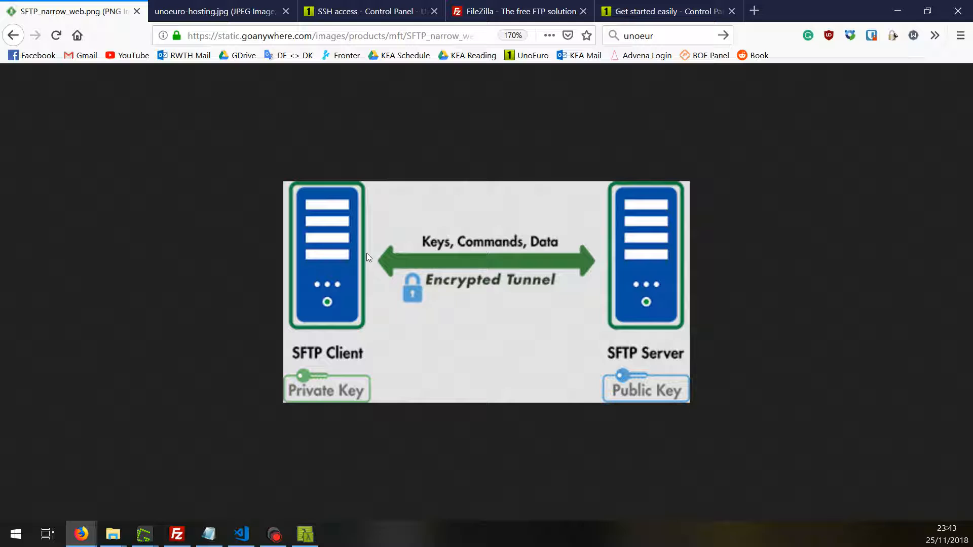
click(531, 11)
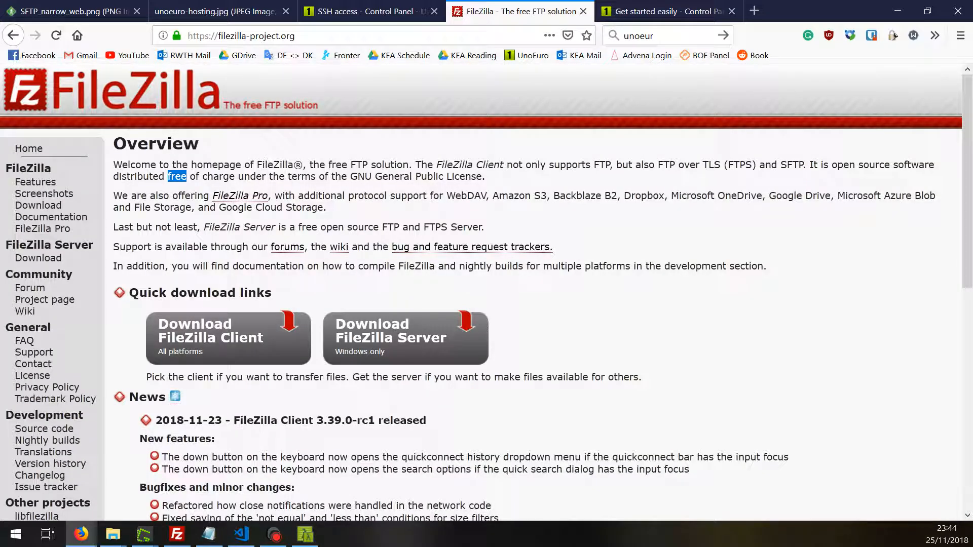
drag(257, 165, 293, 162)
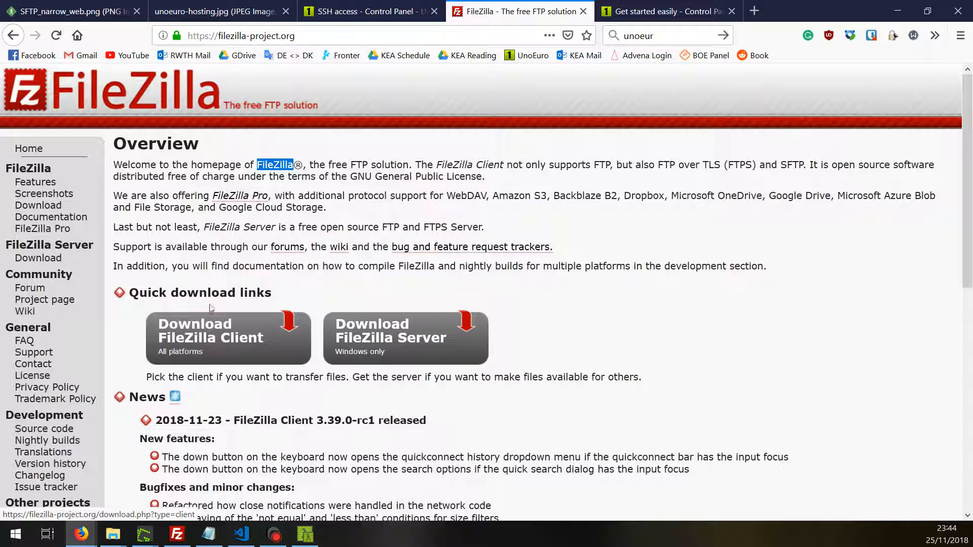
click(85, 7)
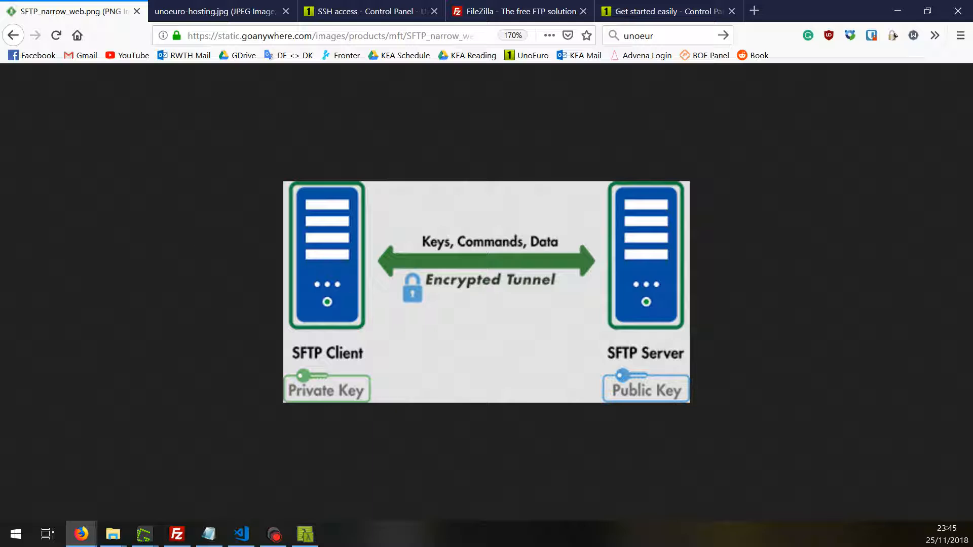
click(242, 534)
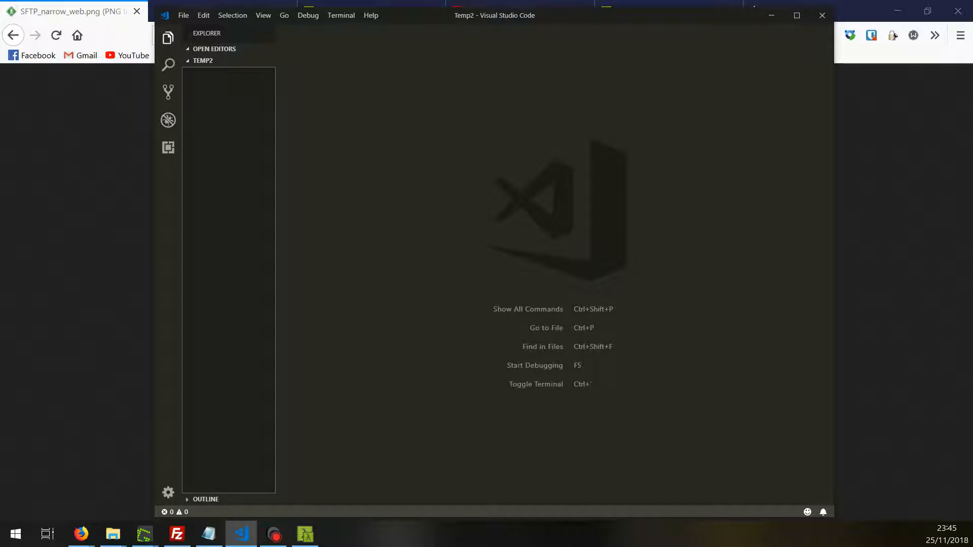
- Open an integrated terminal in the Temp2 workspace and start cmd in it
key(alt+Tab)
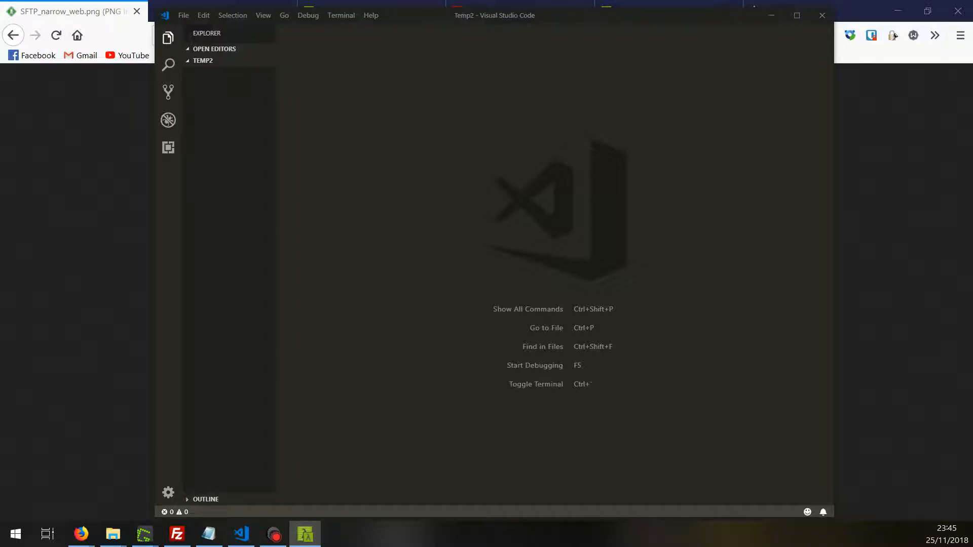
key(alt+Tab)
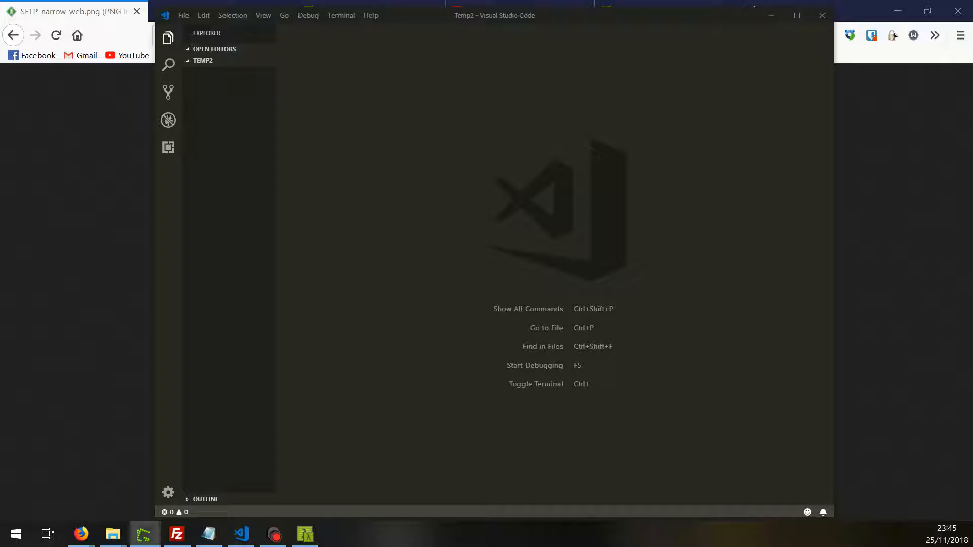
click(184, 15)
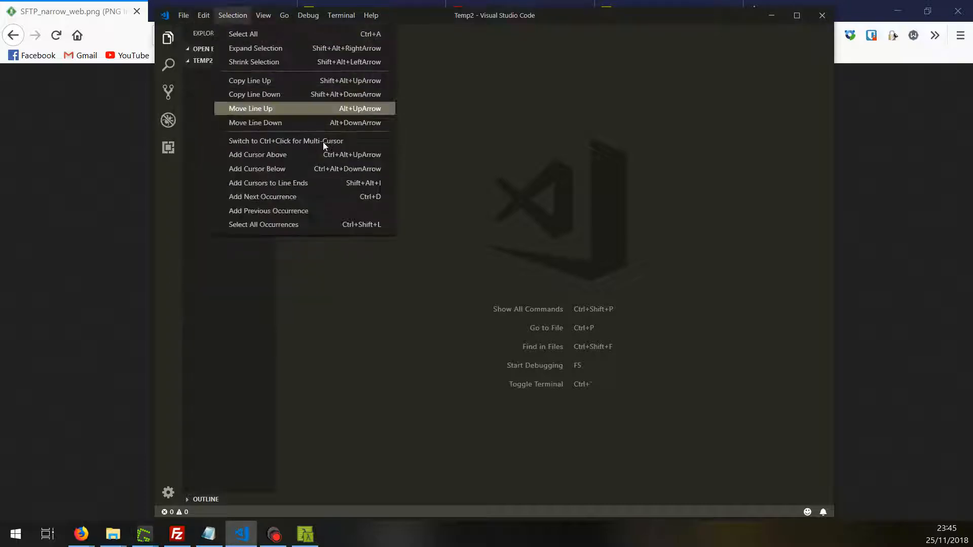
click(272, 61)
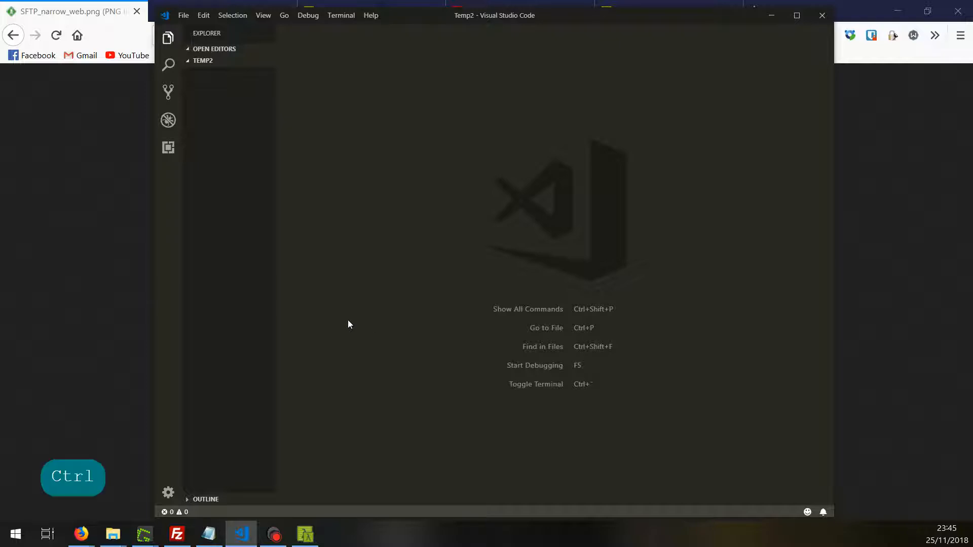
key(ctrl+shift+grave)
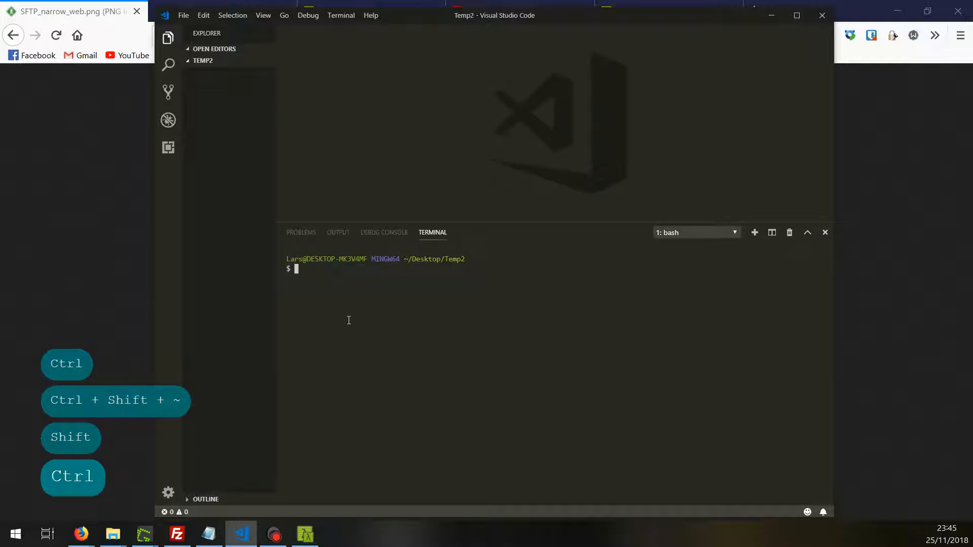
text(cmd)
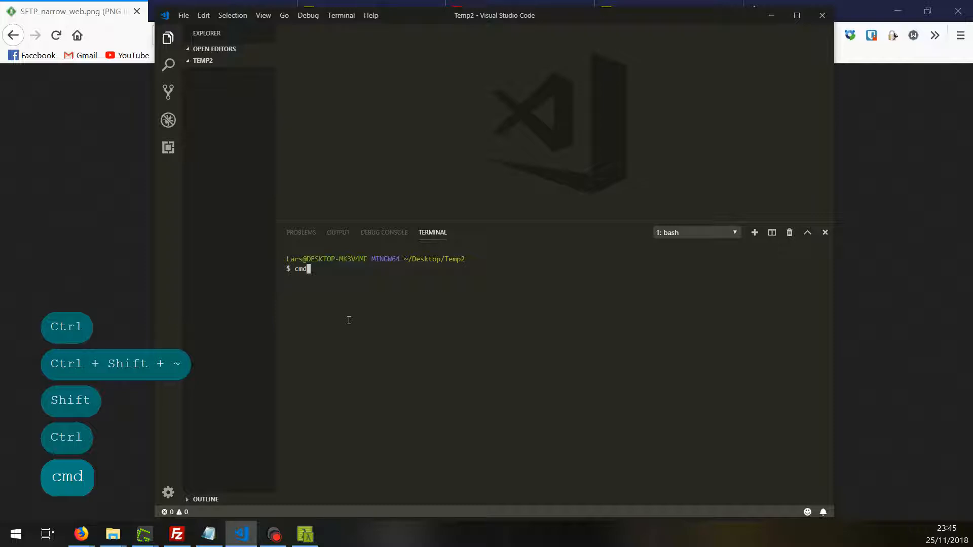
key(Return)
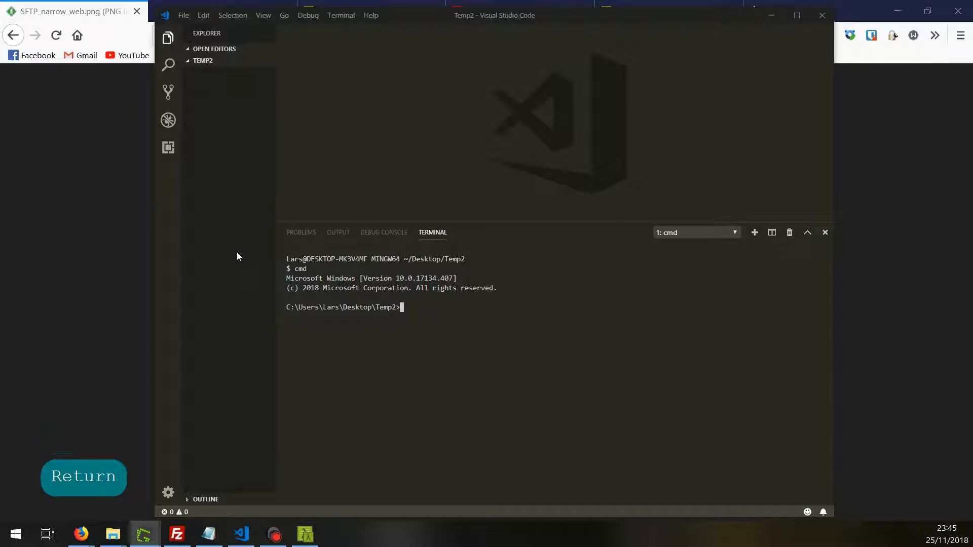
- Run ssh-keygen -t rsa -b 4096 -C "UnoEuroSFTP Key pair" -f ./id_rsa, leaving the passphrase empty
click(428, 307)
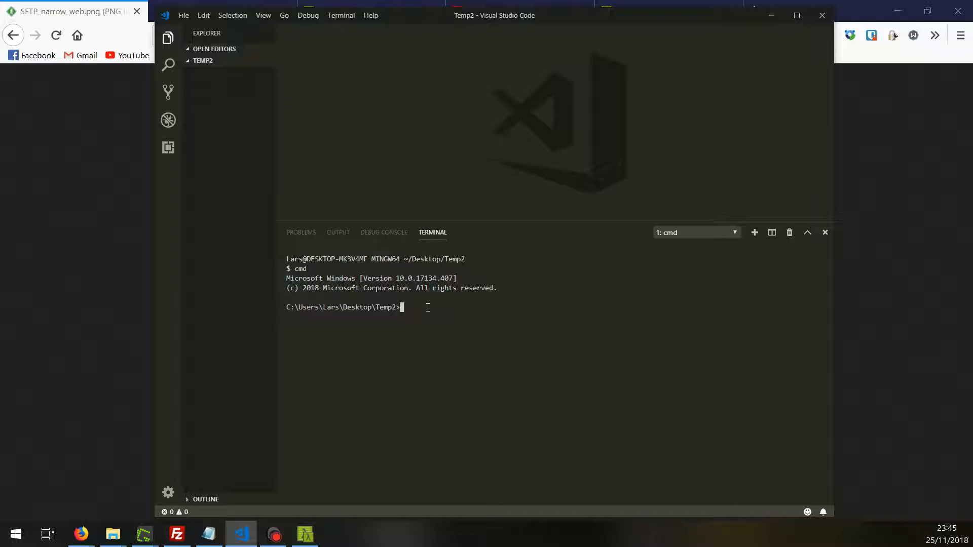
text(ssh-keygen)
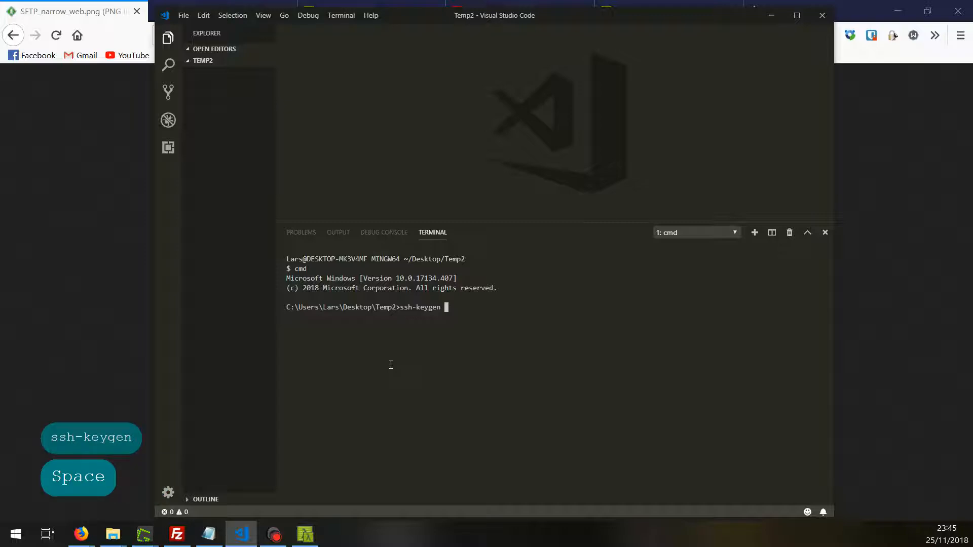
text( -t)
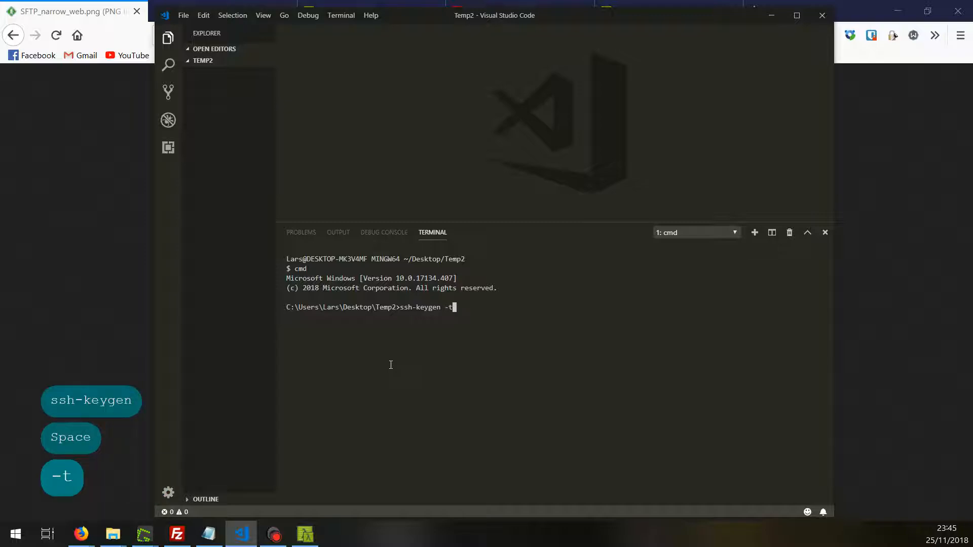
text( rsa)
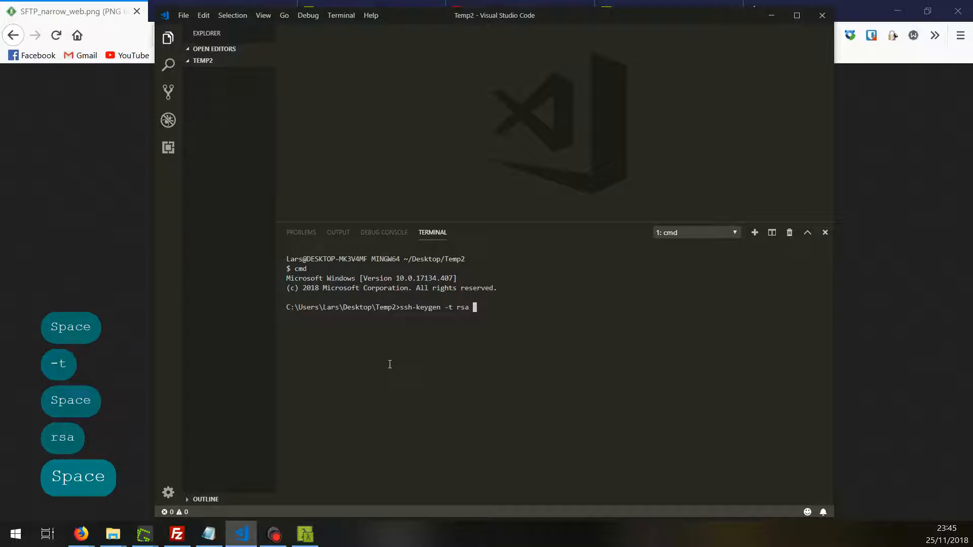
text( -b )
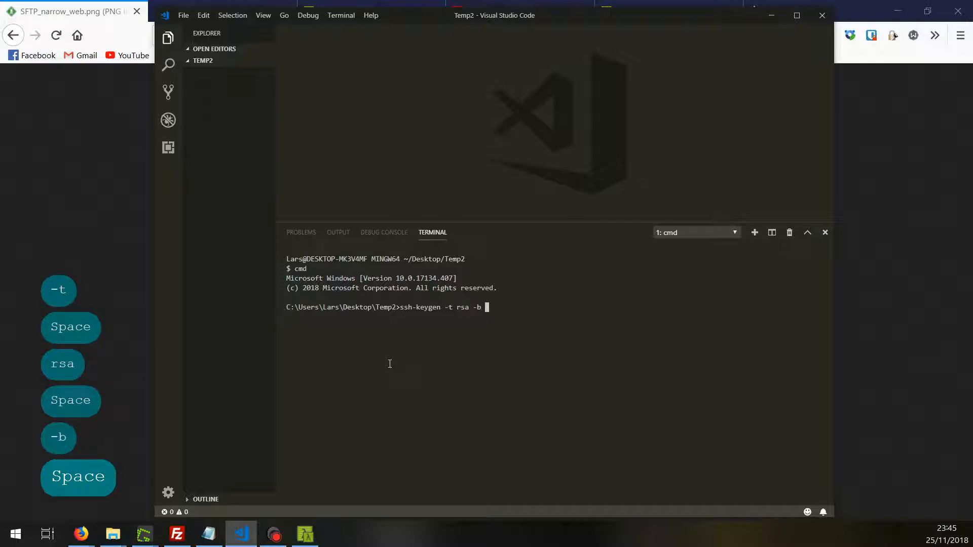
text(4096)
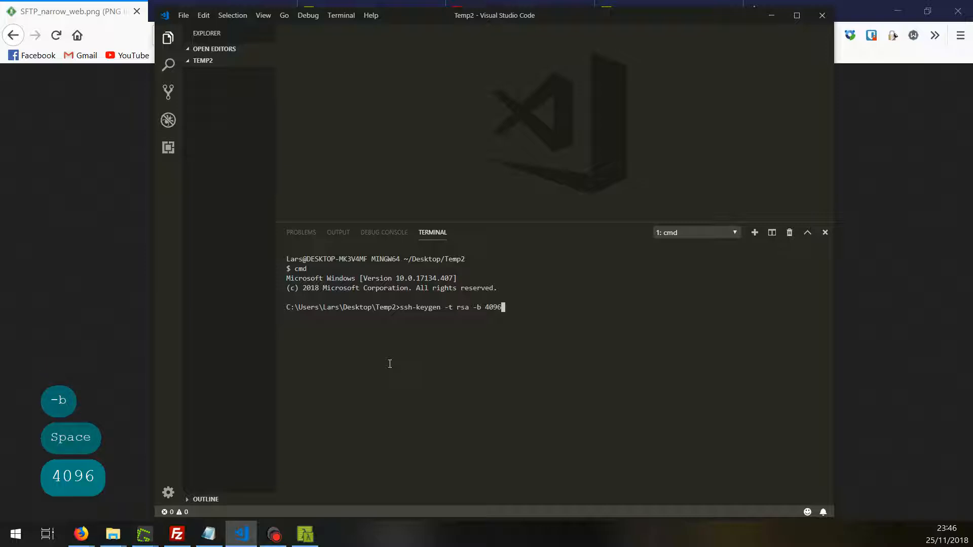
text(-C)
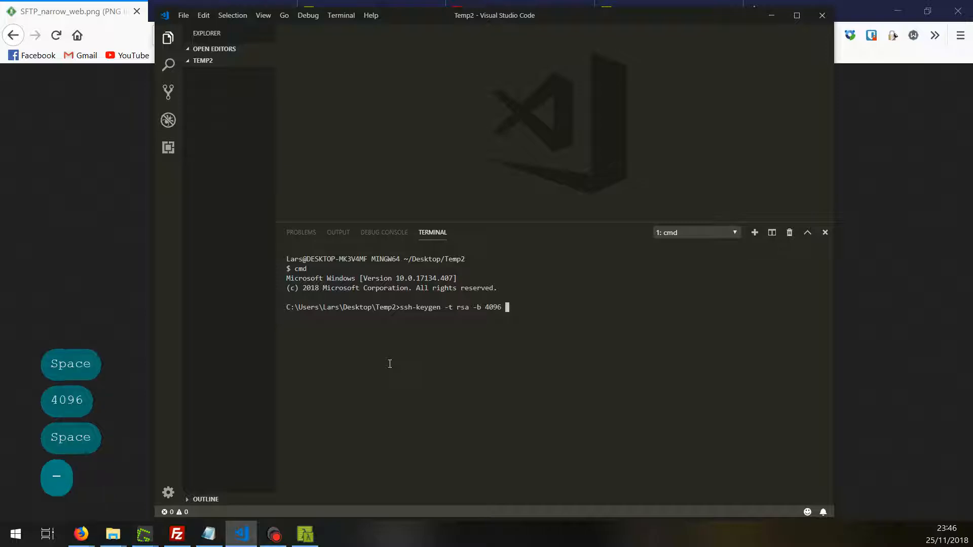
text( ")
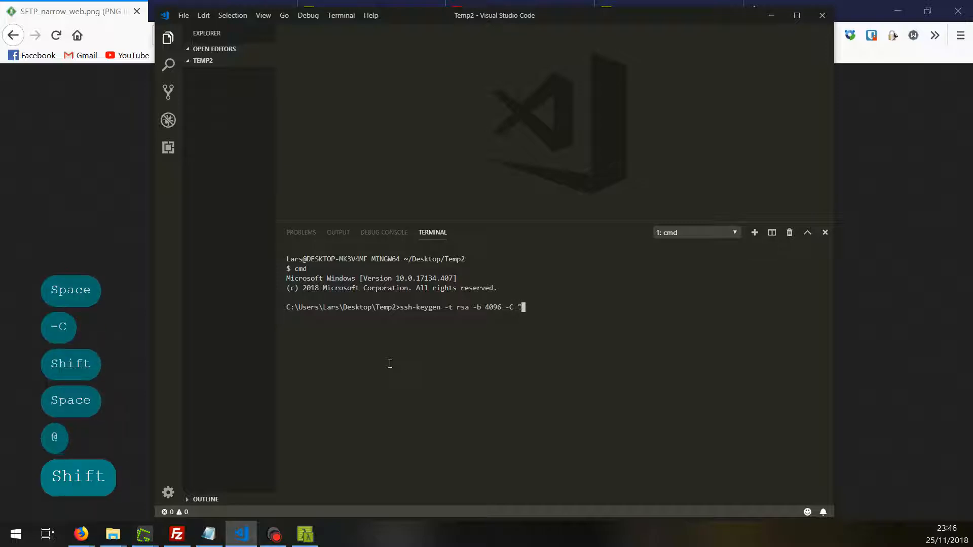
text(UnoEur)
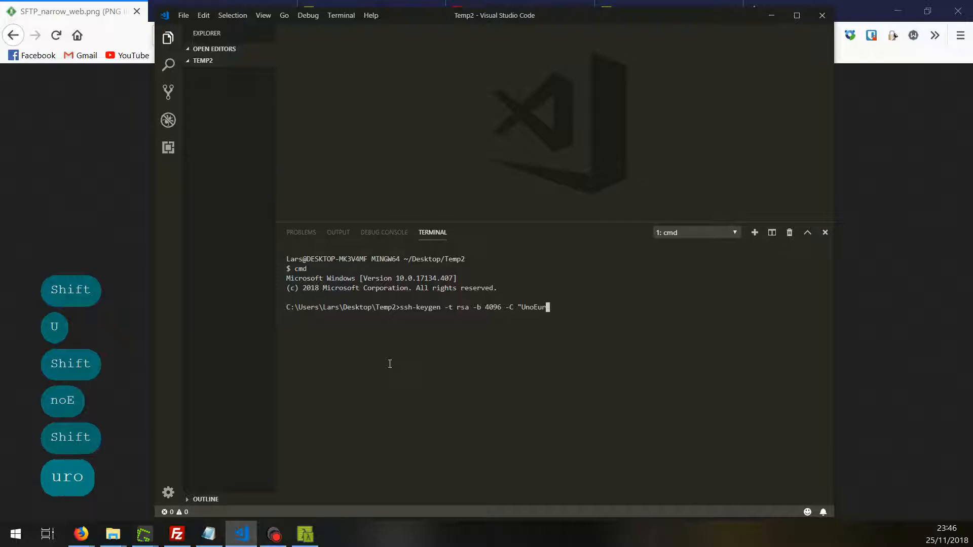
text(oSFTP )
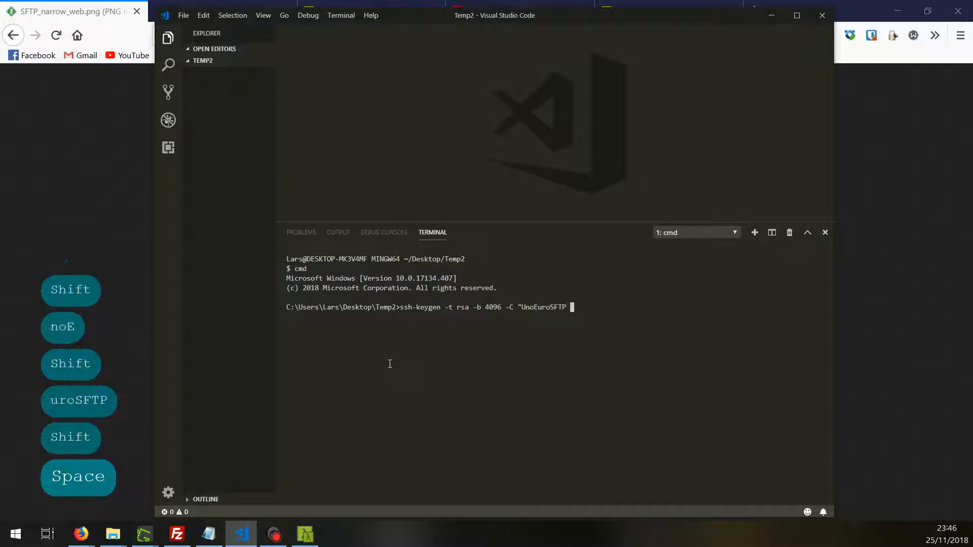
text(Key pair")
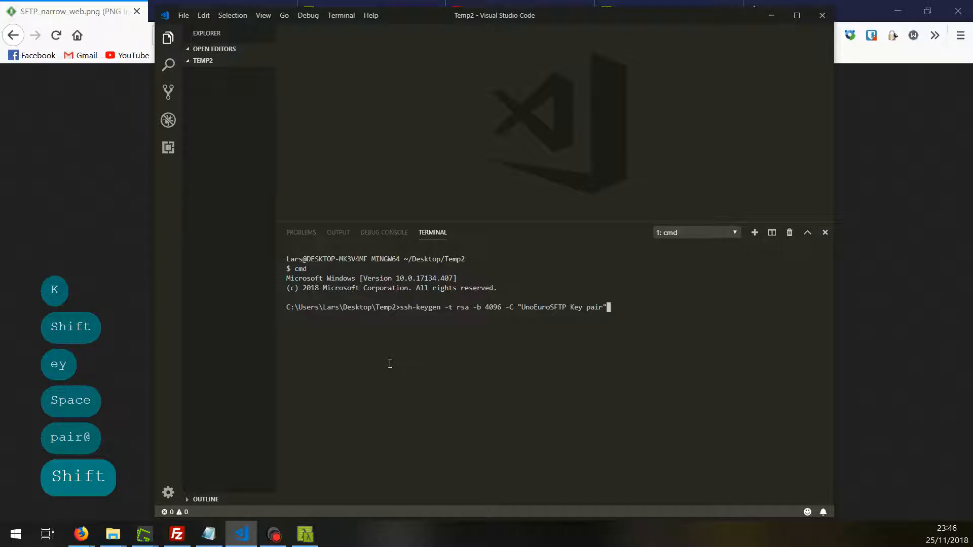
text(-f)
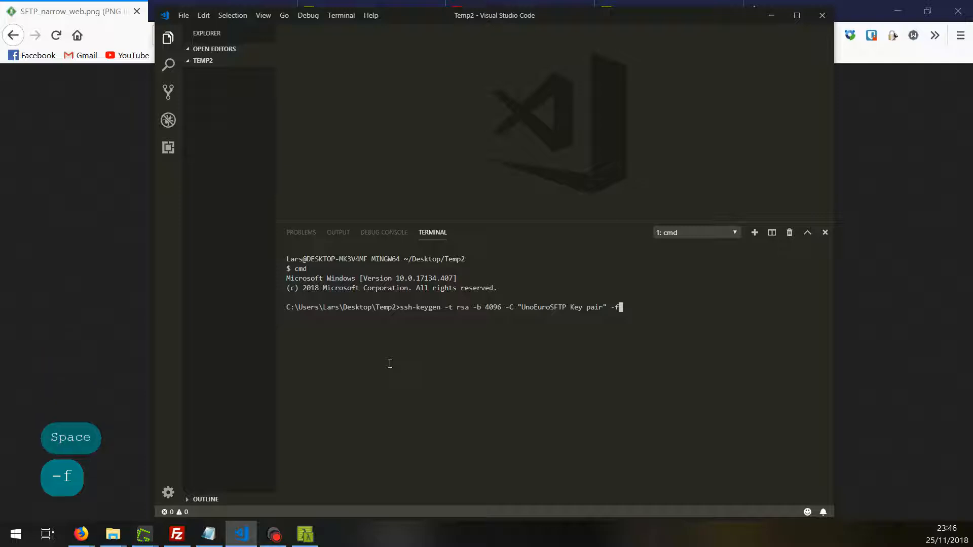
text(./)
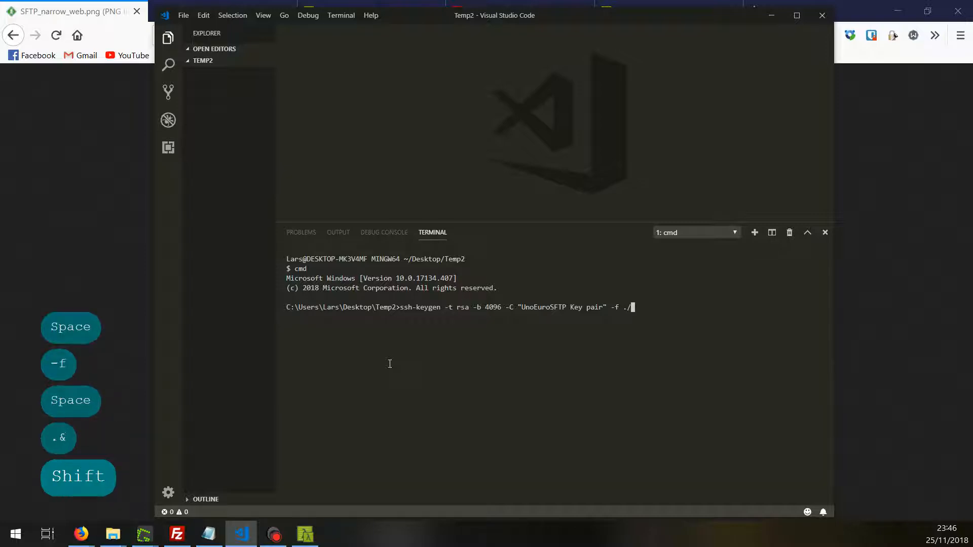
text(i)
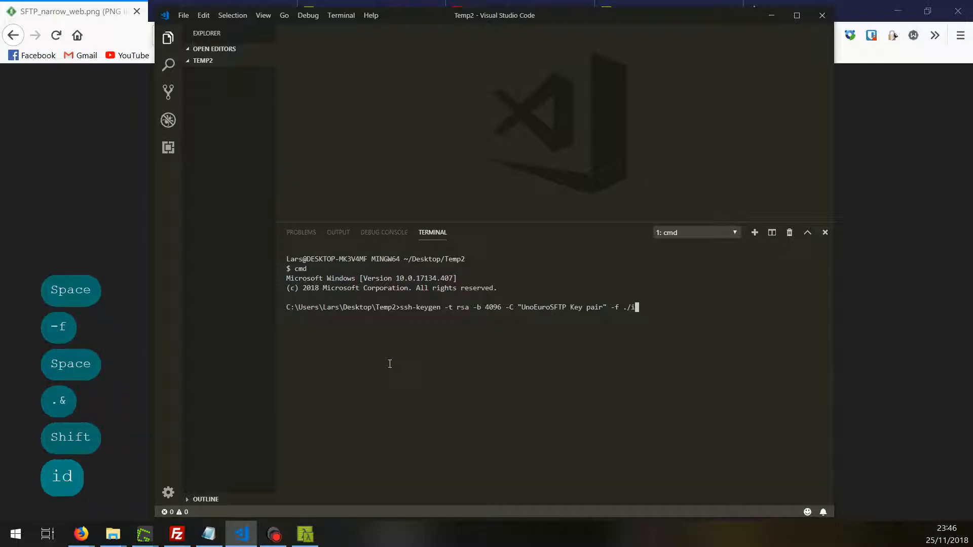
text(d_rsa)
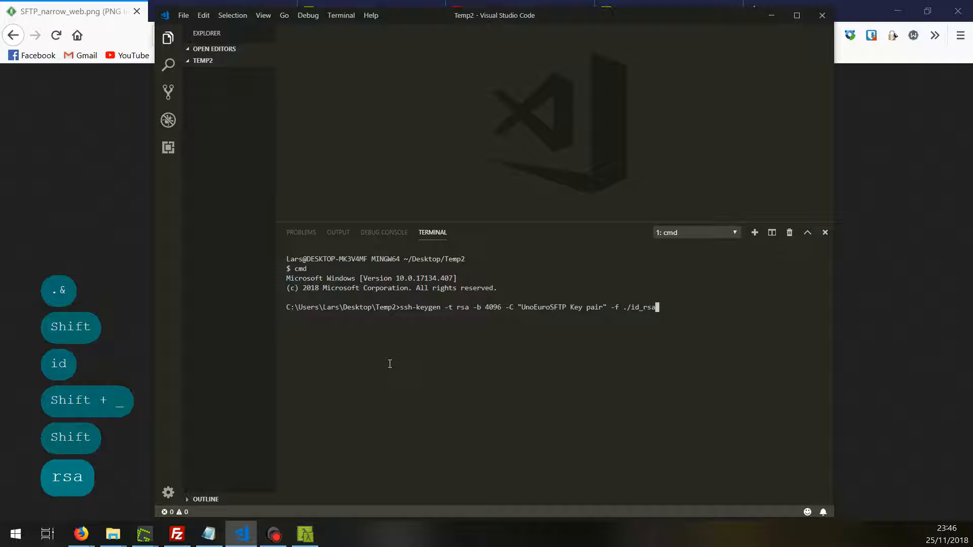
key(Return)
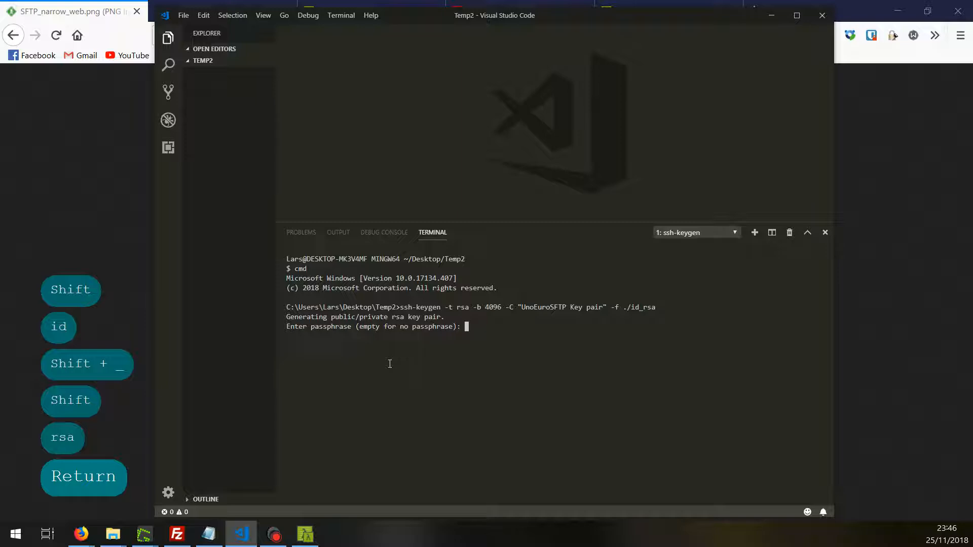
key(Return)
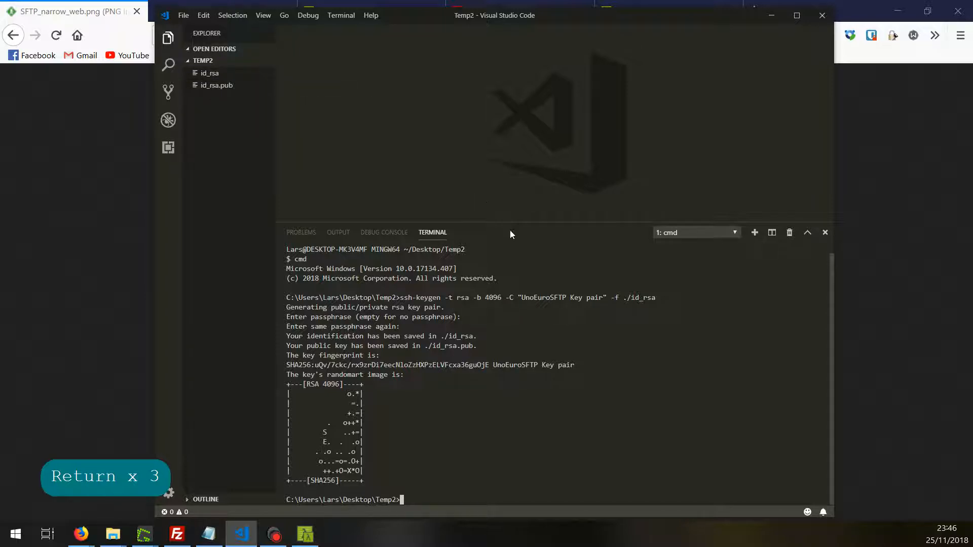
- Shrink the terminal and open the private key file id_rsa to view its contents
drag(509, 223, 508, 342)
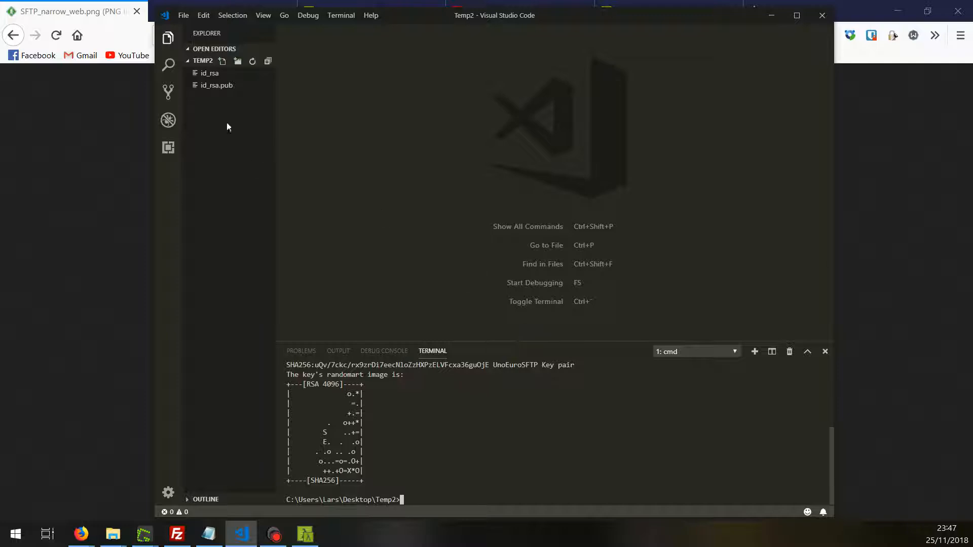
click(223, 76)
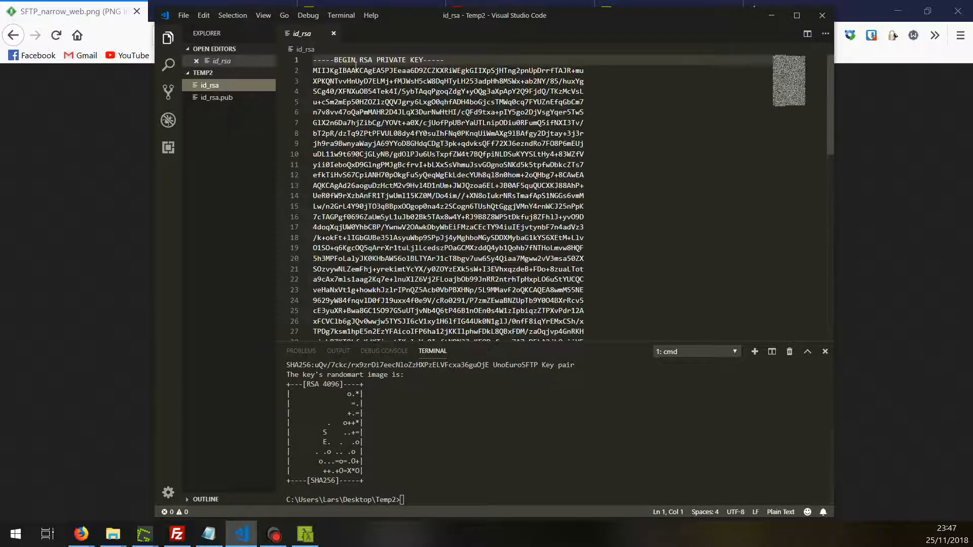
drag(314, 59, 583, 365)
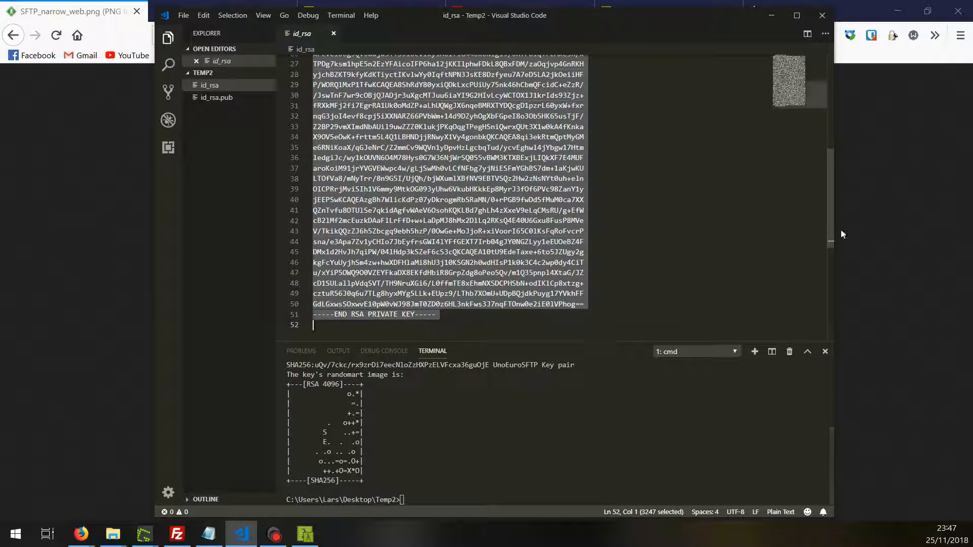
drag(827, 228, 723, 82)
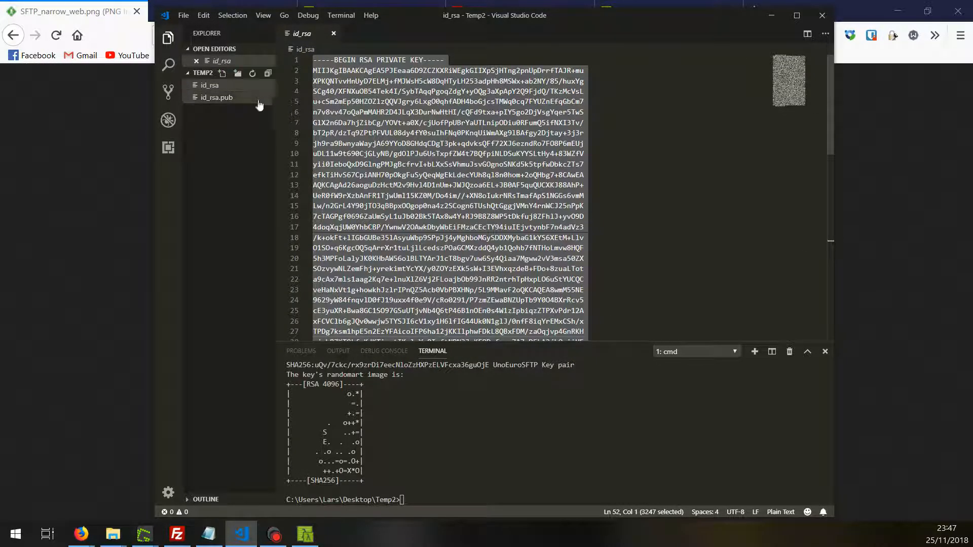
- Copy the full public key line from id_rsa.pub and return to Firefox
click(214, 99)
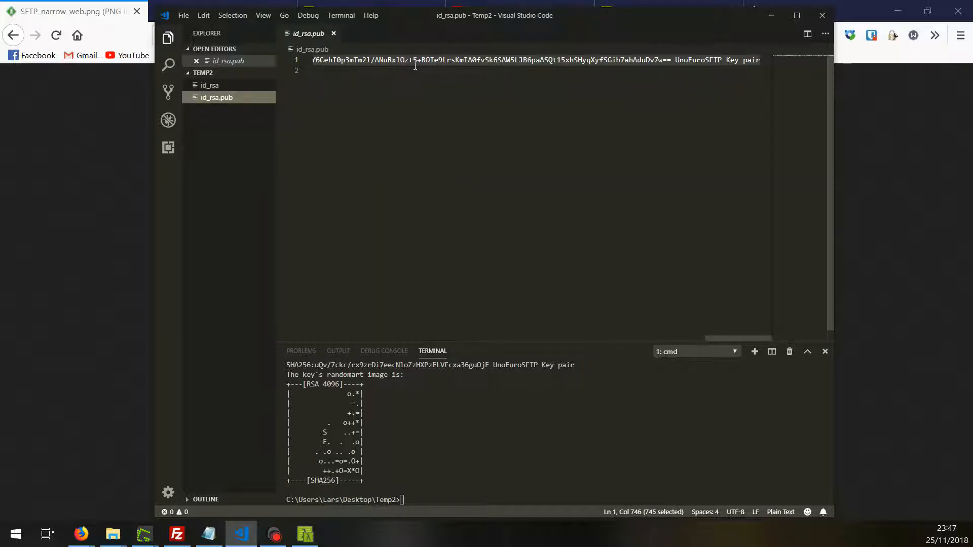
click(388, 60)
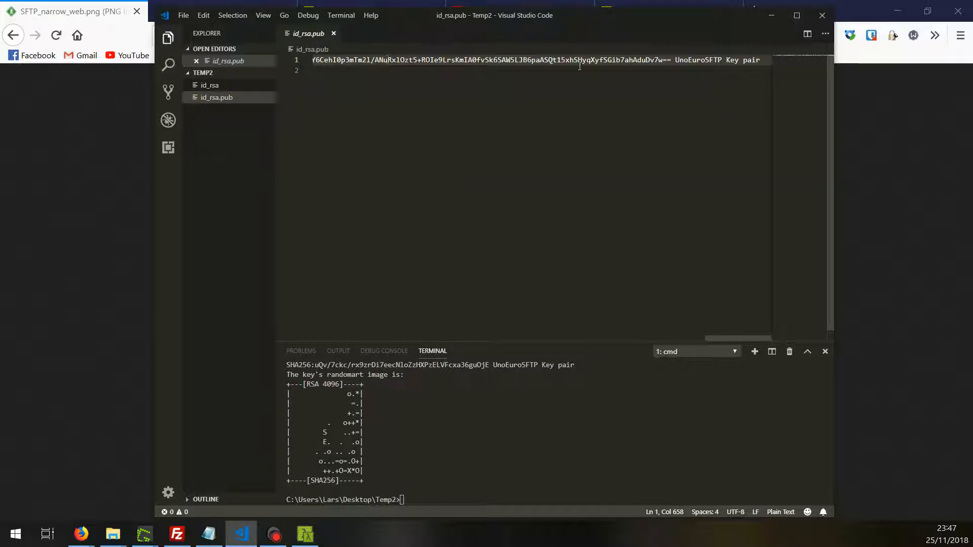
drag(765, 61, 147, 66)
click(316, 61)
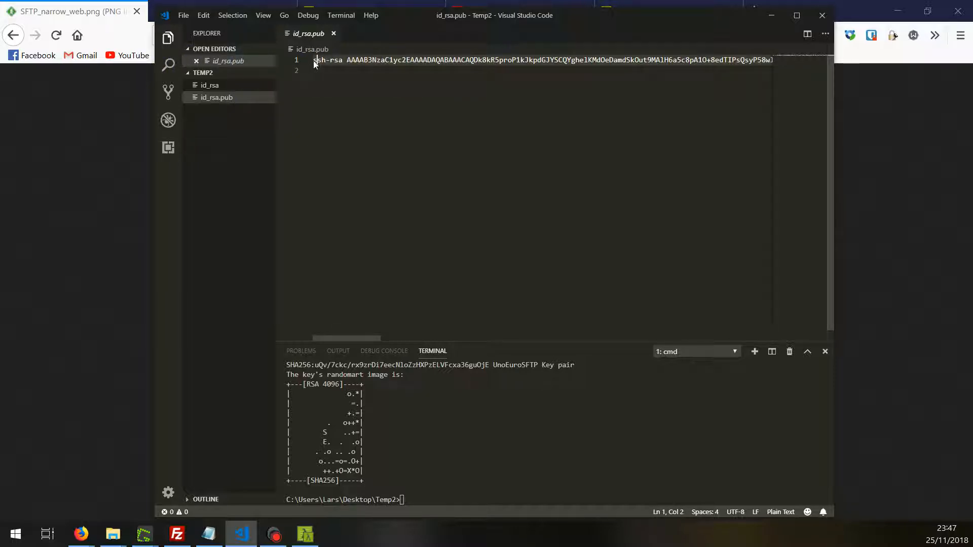
drag(313, 61, 811, 62)
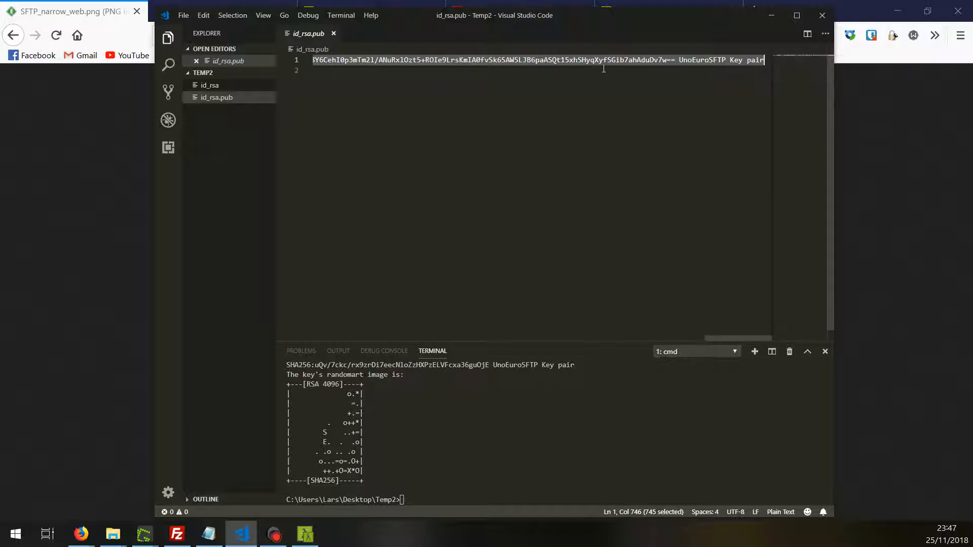
key(ctrl+c)
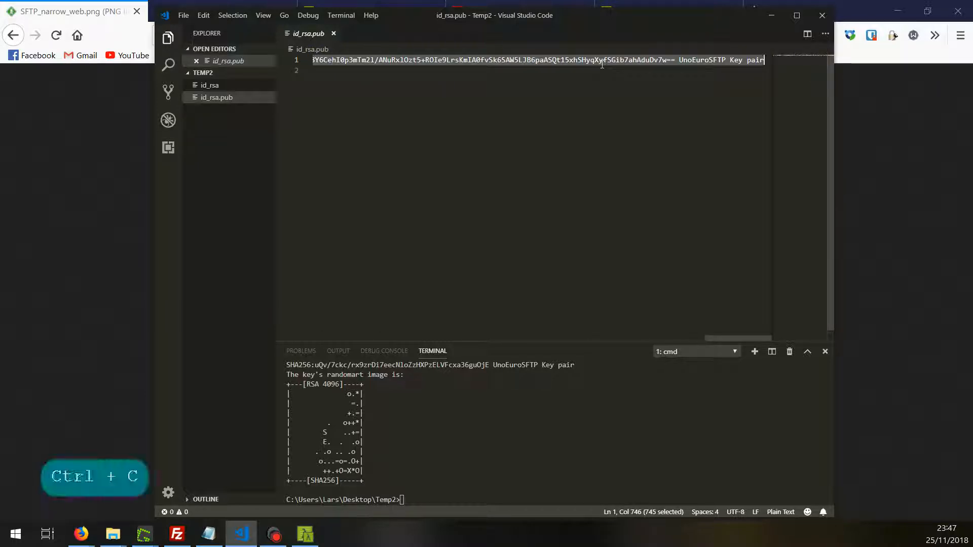
key(ctrl)
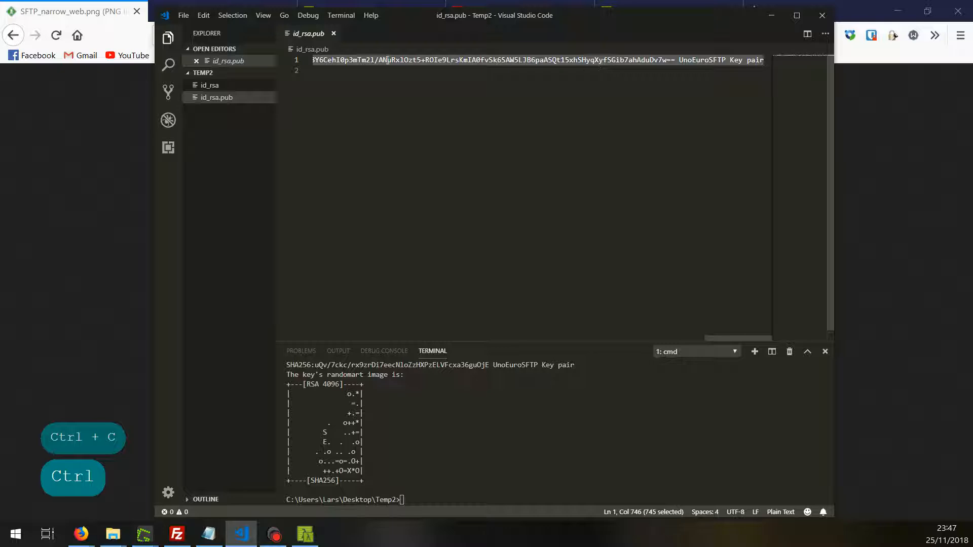
click(78, 4)
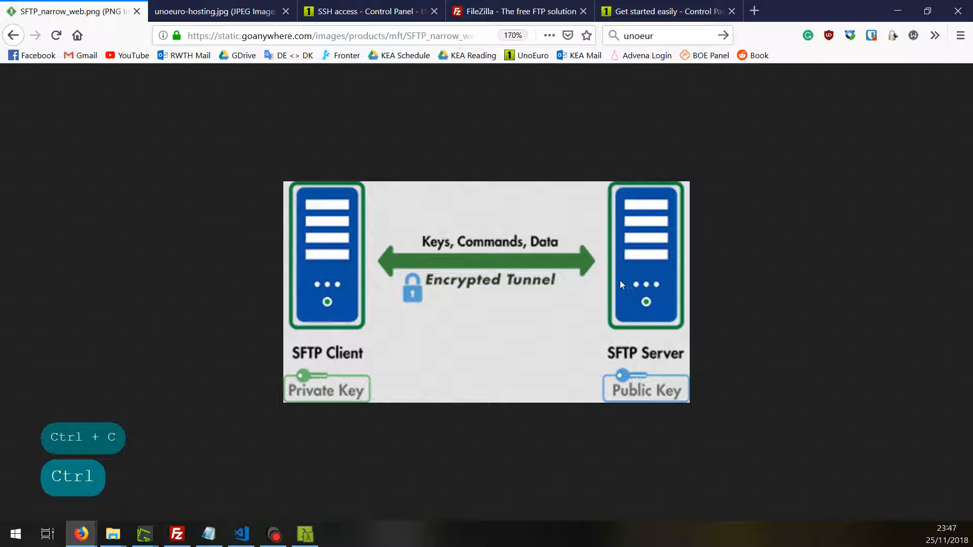
- On the advena.me SSH access page, delete the old UnoEuro-SFTP key and confirm
click(324, 11)
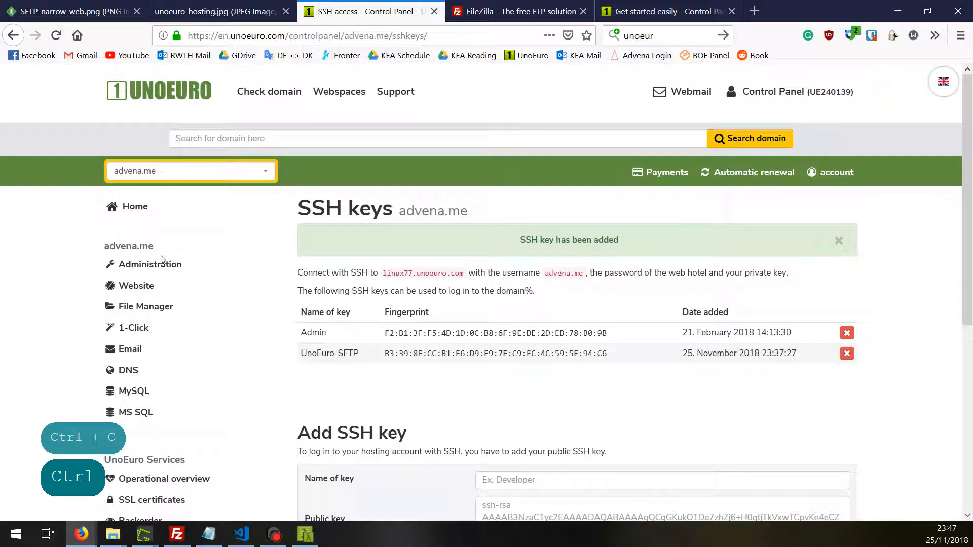
click(142, 288)
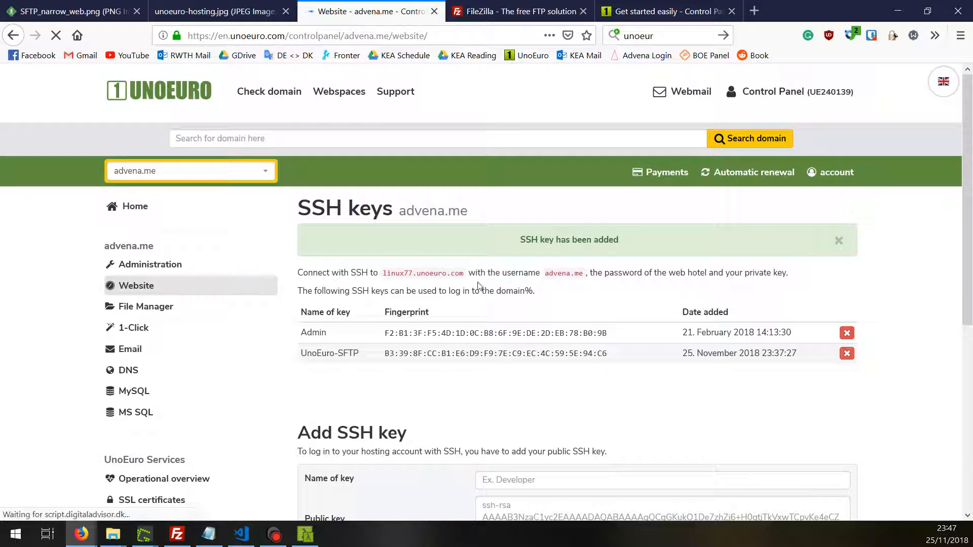
scroll(479, 286, down, 6)
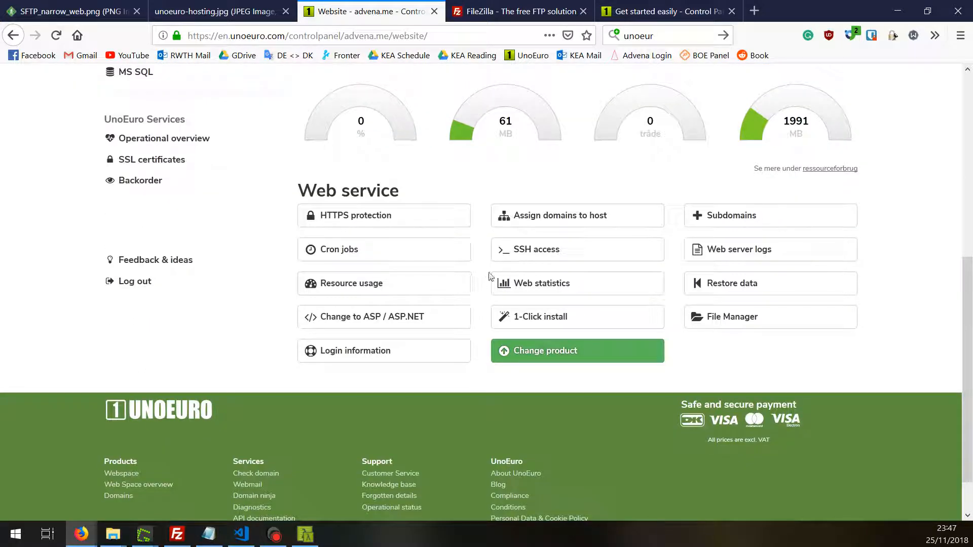
click(545, 253)
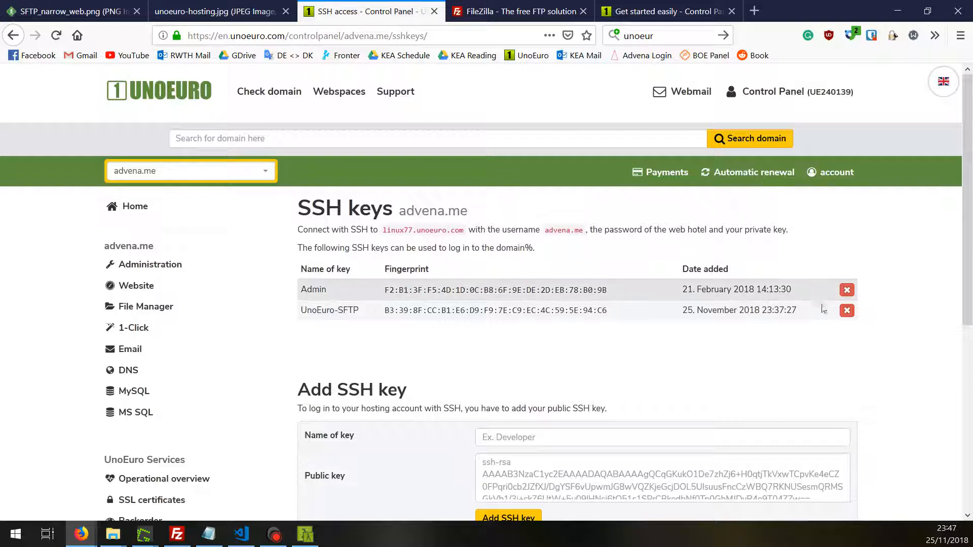
click(847, 311)
click(628, 263)
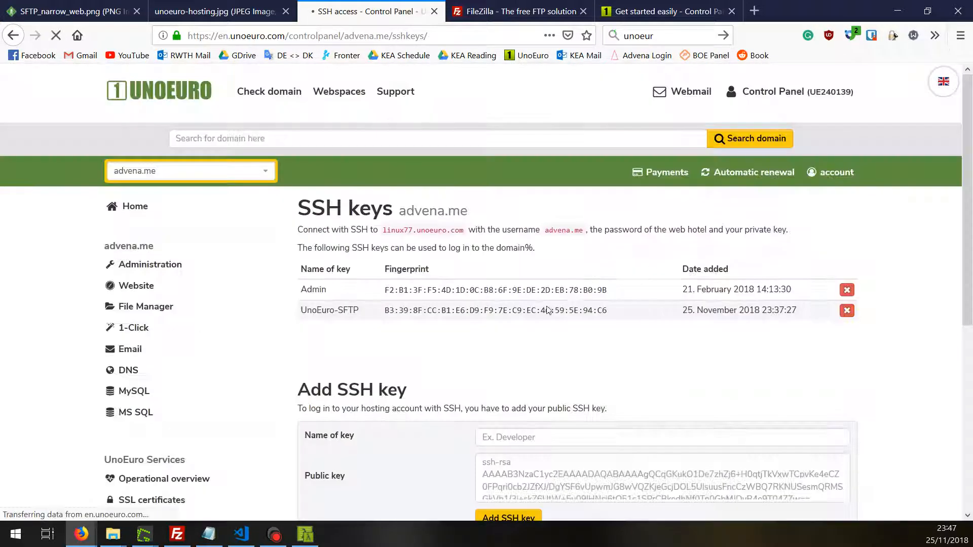
scroll(497, 339, down, 3)
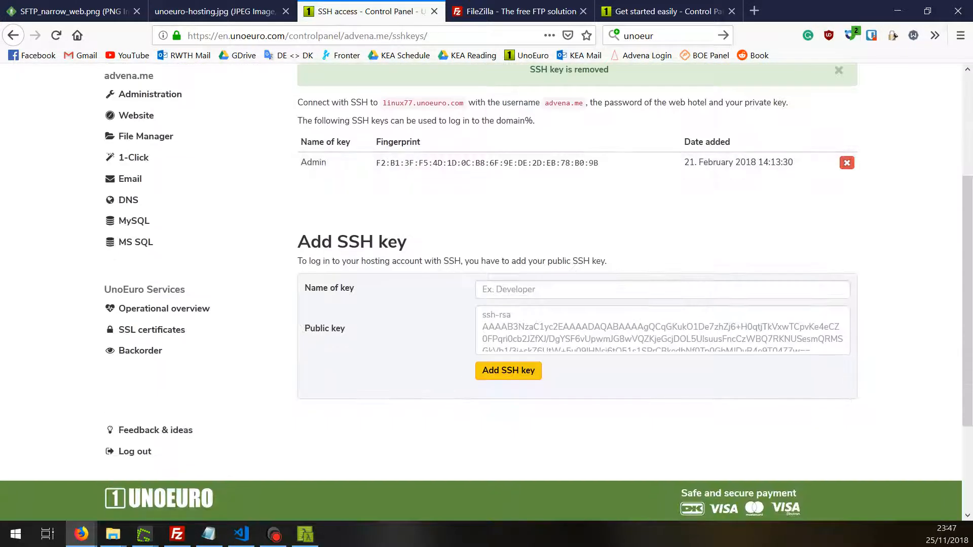
- Paste the copied public key, name it UnoEuro-SFTP, and add it as an SSH key
click(662, 331)
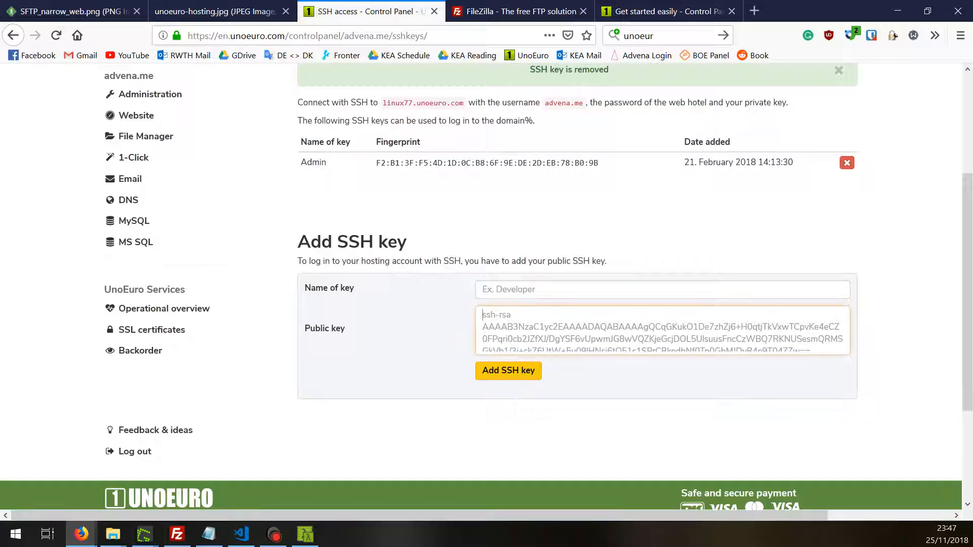
key(ctrl+v)
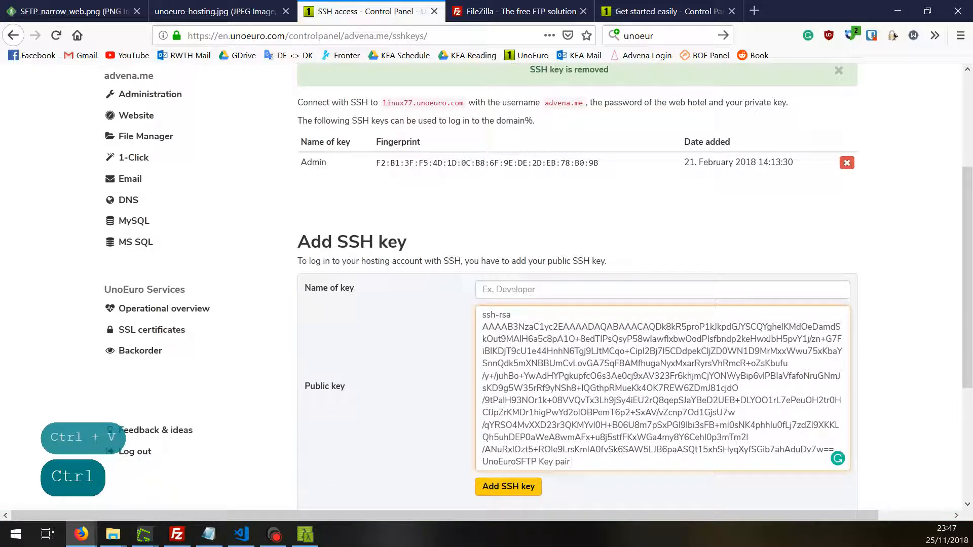
click(662, 289)
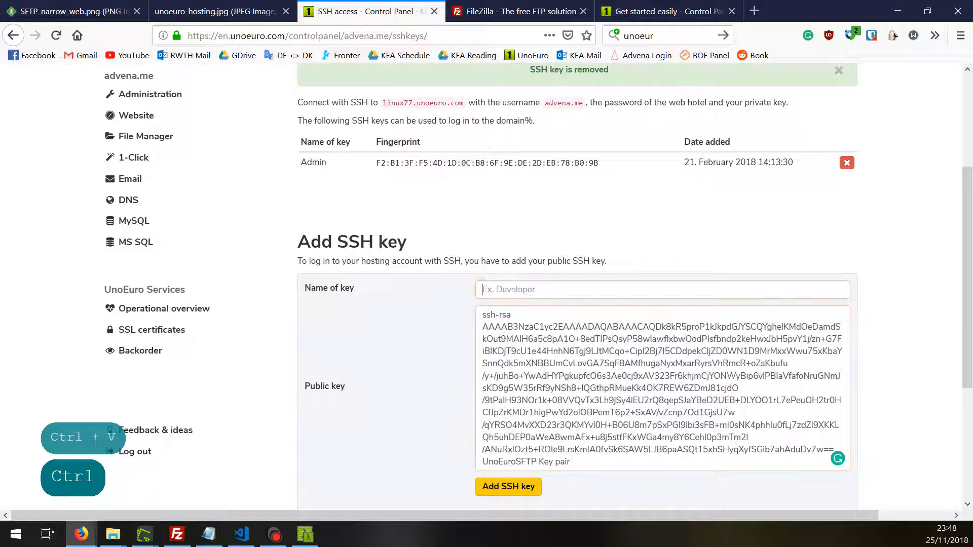
text(Uno)
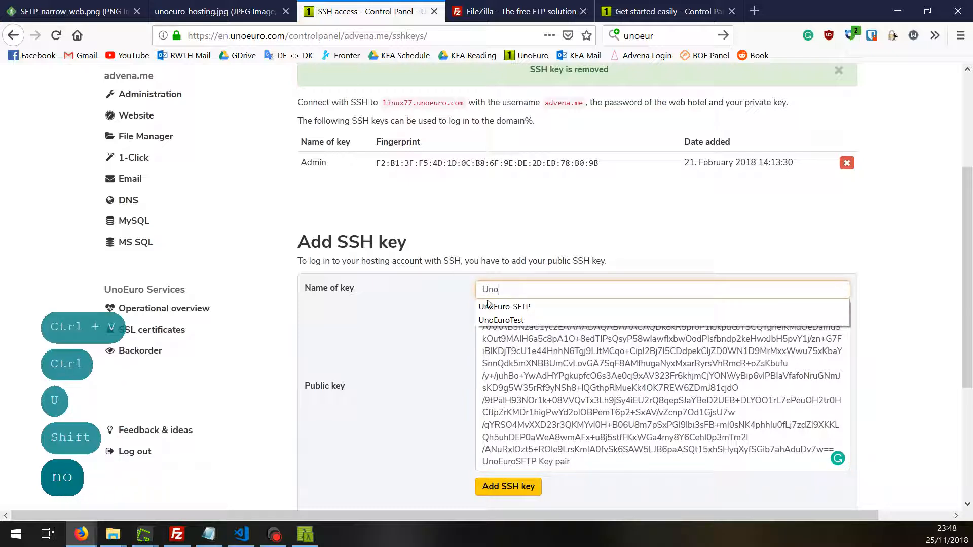
click(500, 306)
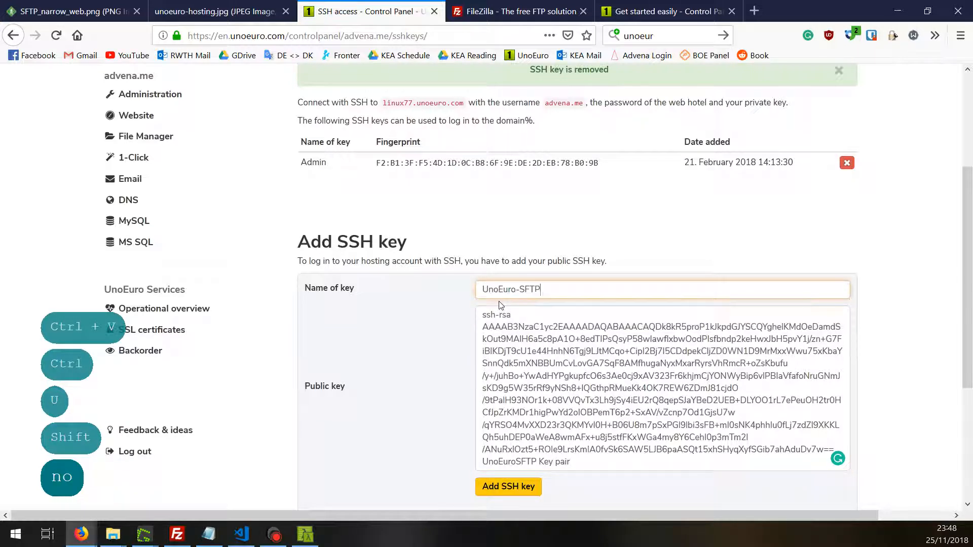
click(517, 485)
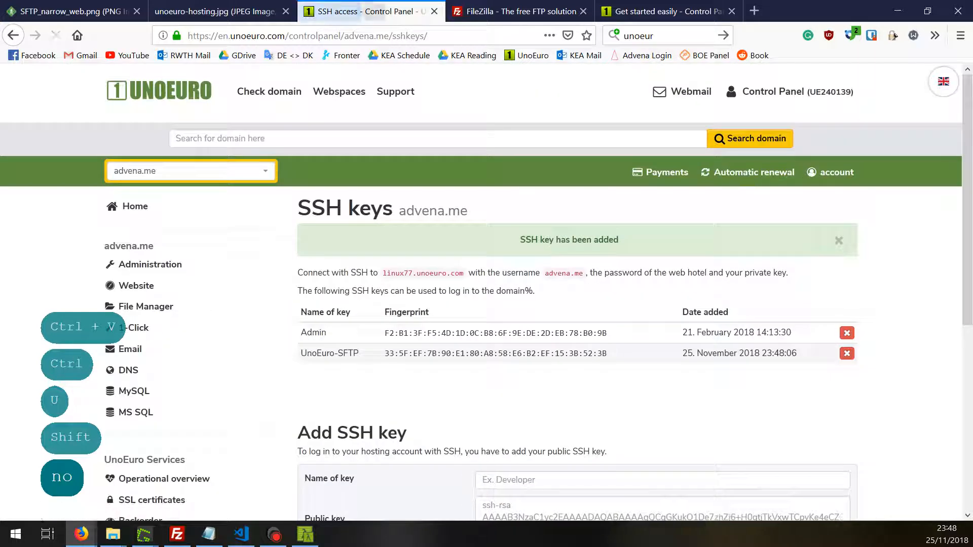
drag(520, 241, 643, 241)
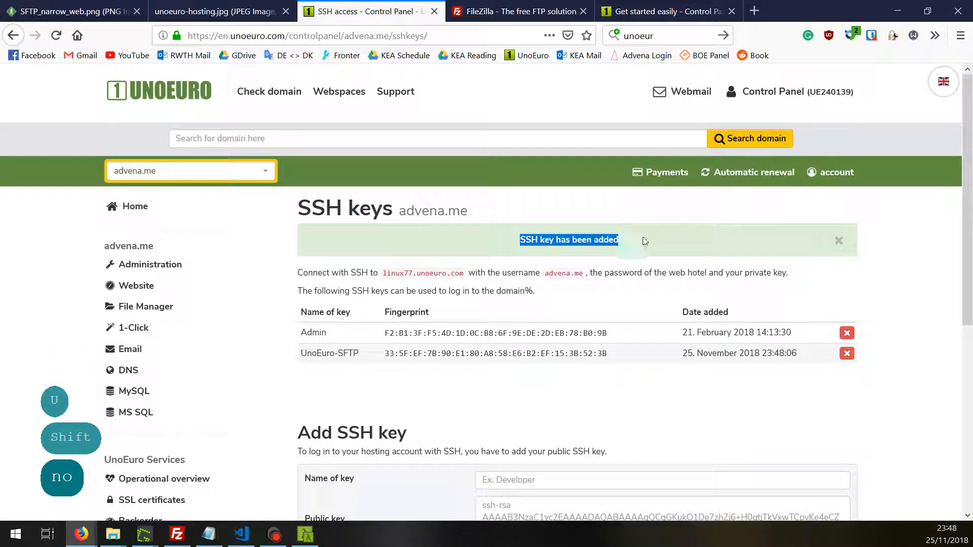
- Glance at the FileZilla homepage tab, return to the SFTP diagram, then bring FileZilla forward
click(76, 11)
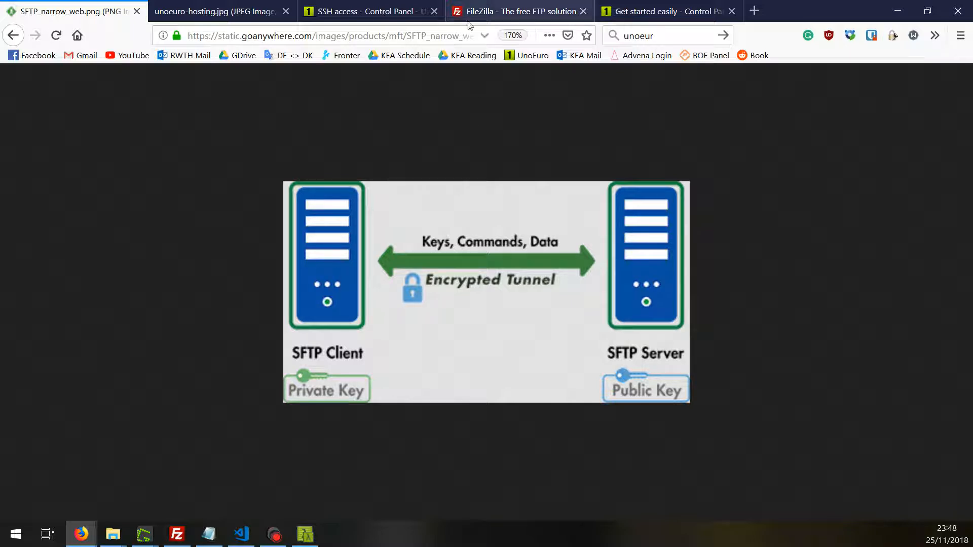
click(514, 12)
click(106, 7)
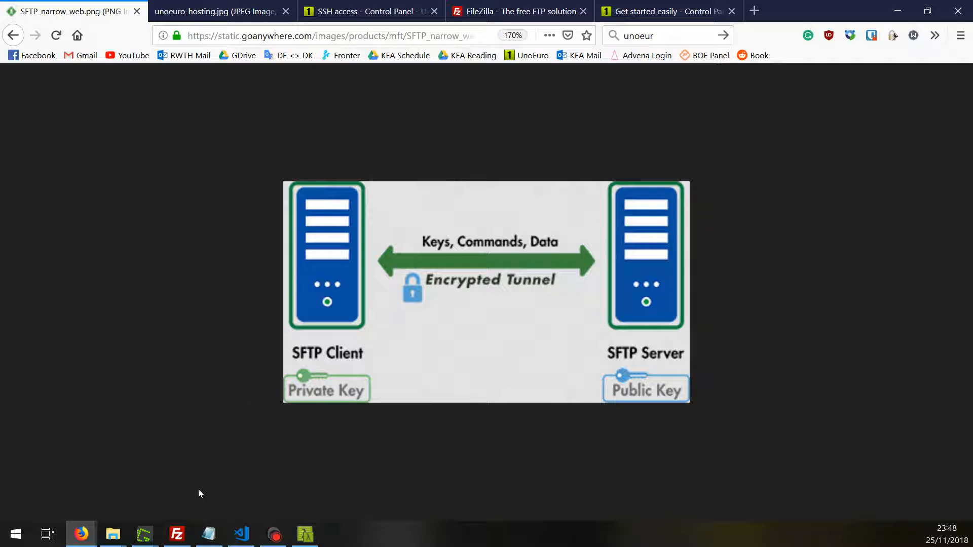
click(177, 534)
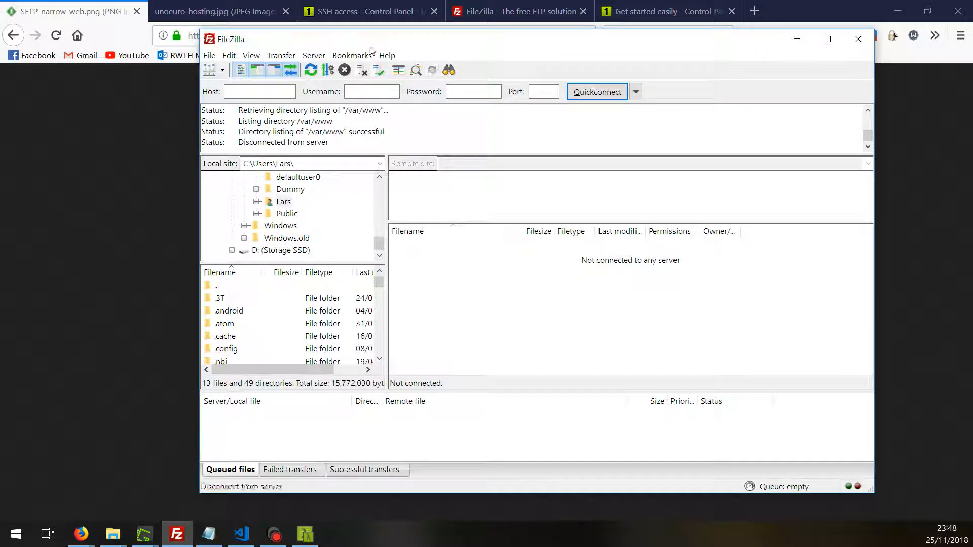
- In FileZilla's SFTP settings, remove the old private key, add Desktop\Temp2\id_rsa, and save
drag(374, 43, 267, 42)
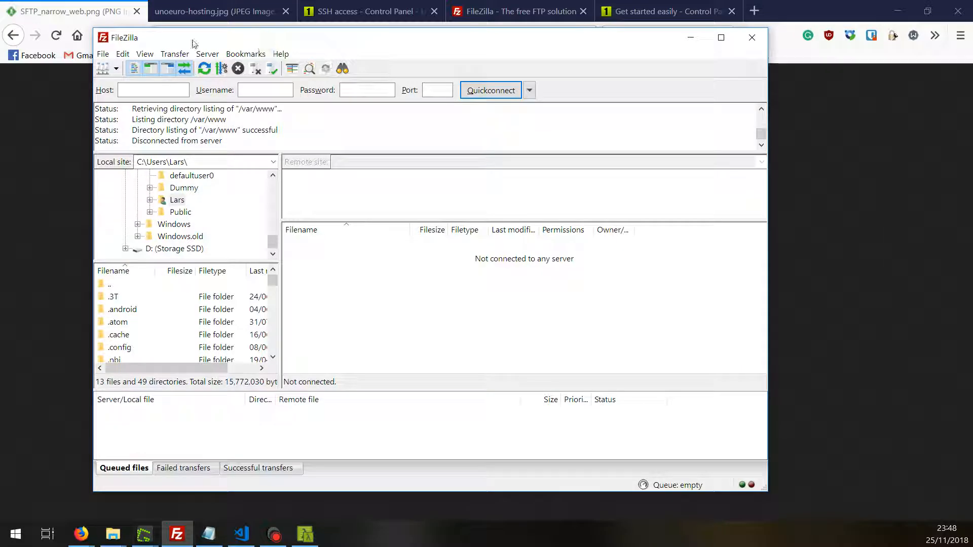
click(123, 56)
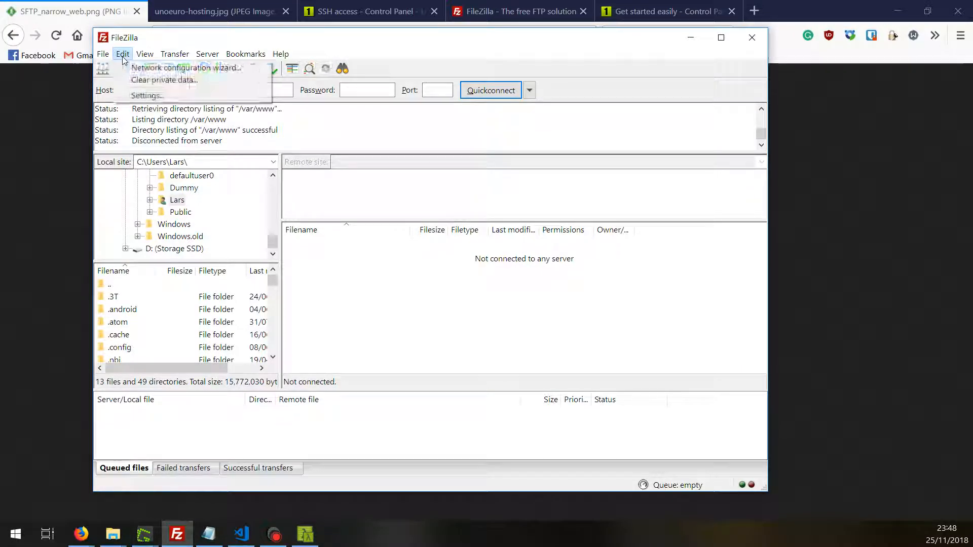
click(143, 96)
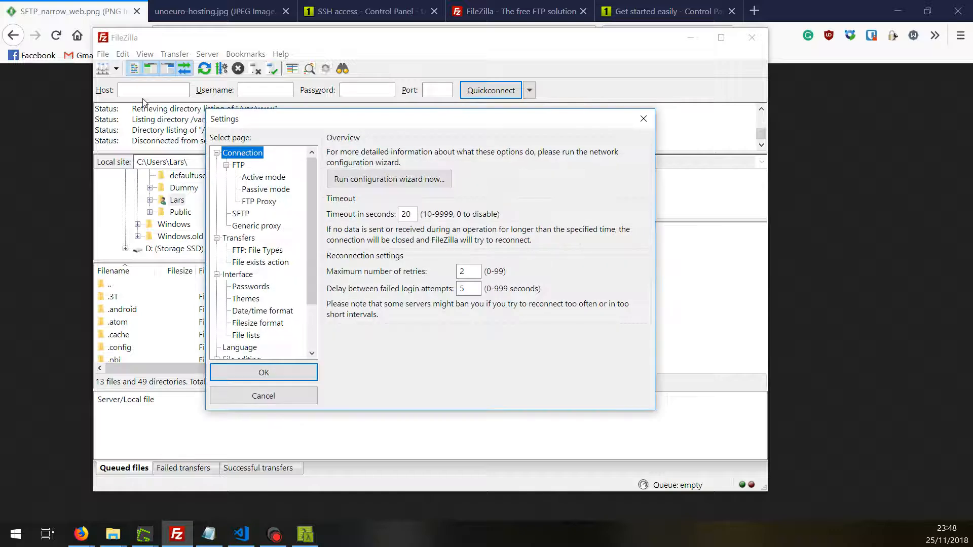
click(246, 214)
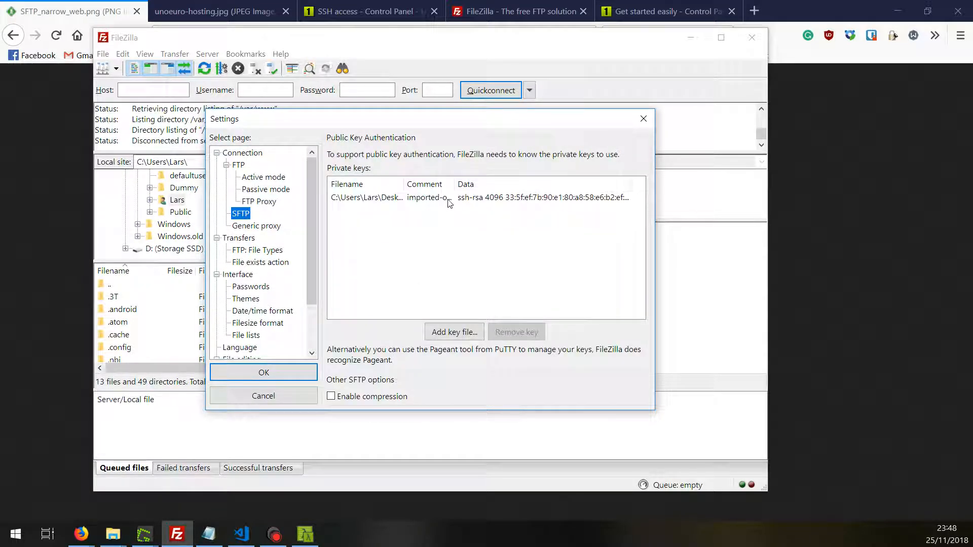
click(449, 203)
click(529, 334)
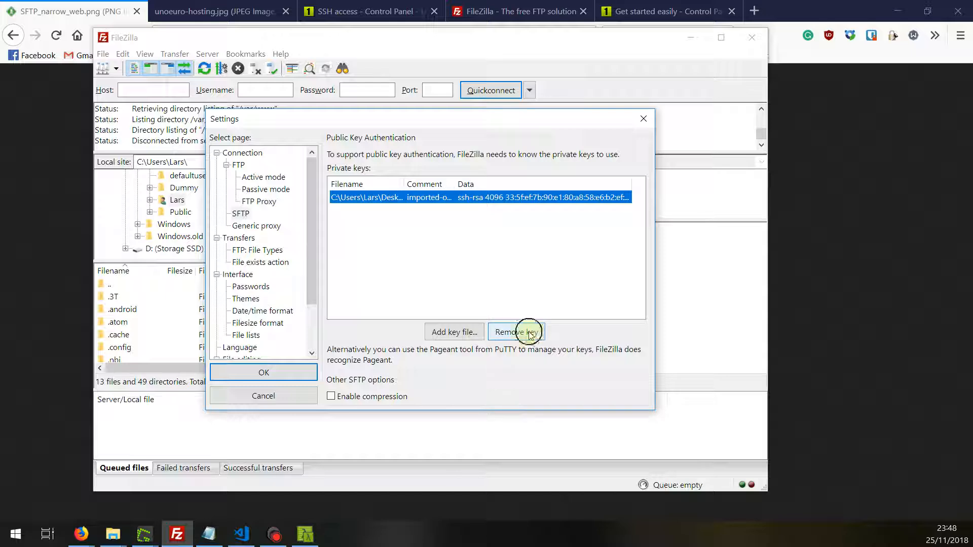
click(453, 332)
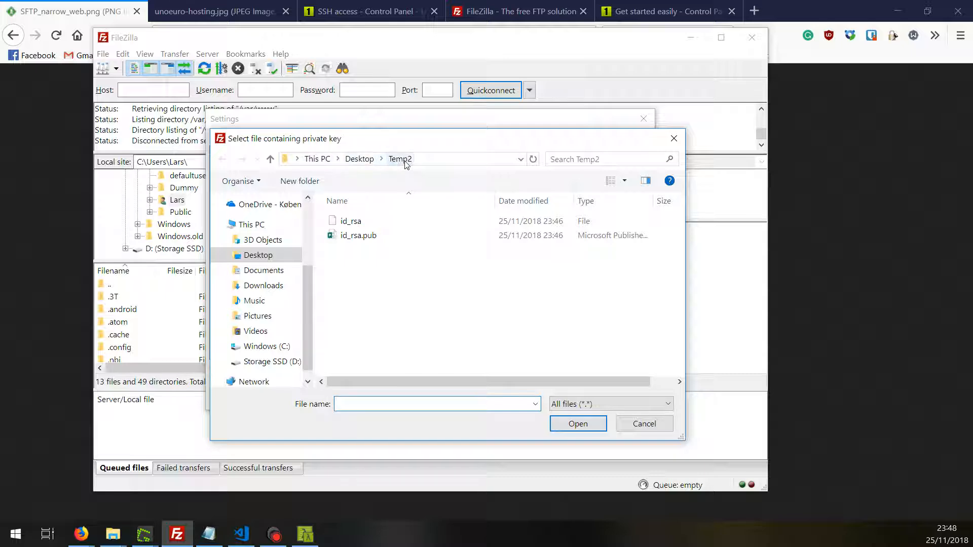
click(374, 223)
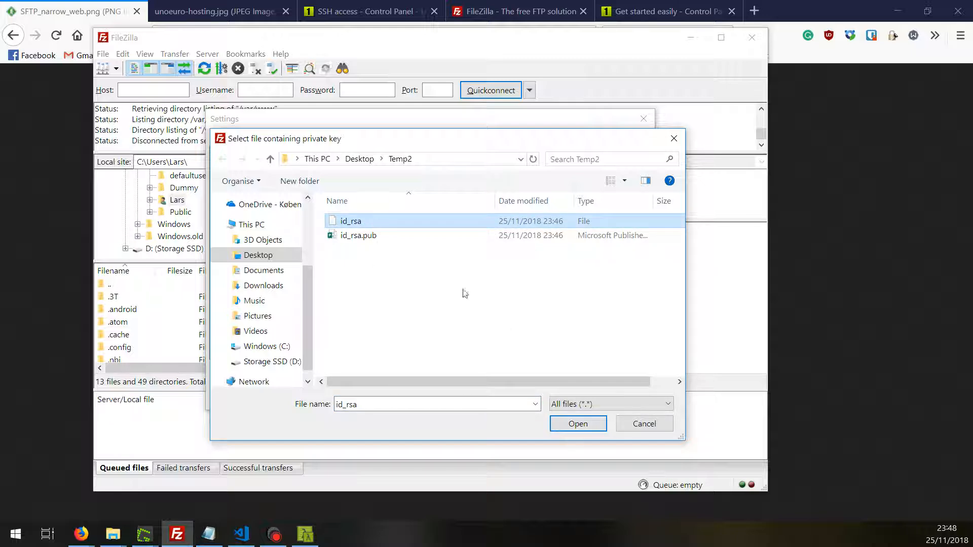
click(577, 425)
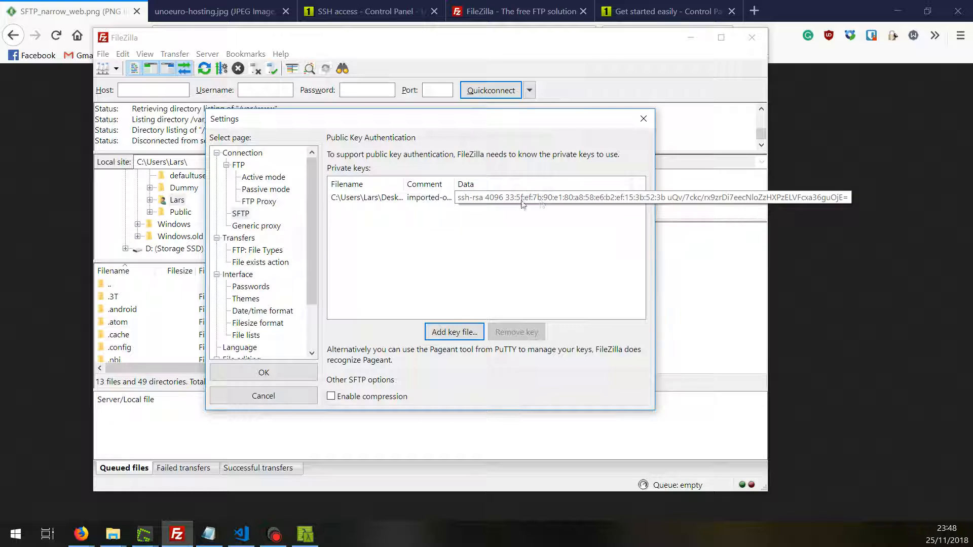
click(264, 373)
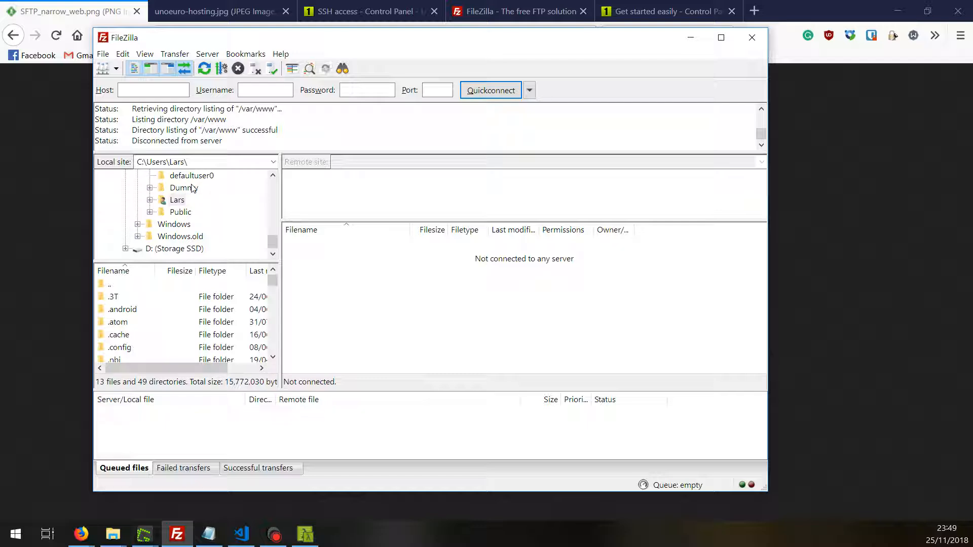
click(152, 90)
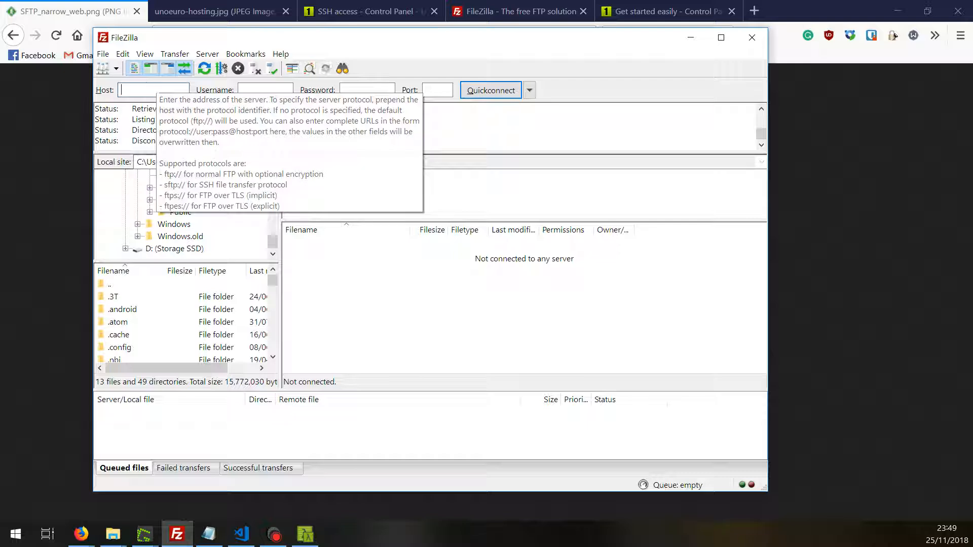
text(linux)
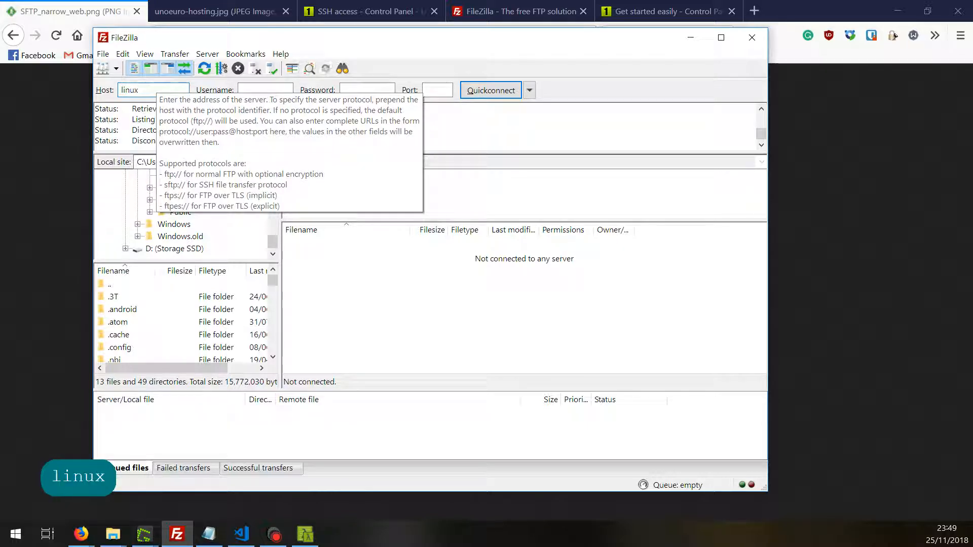
text(77.)
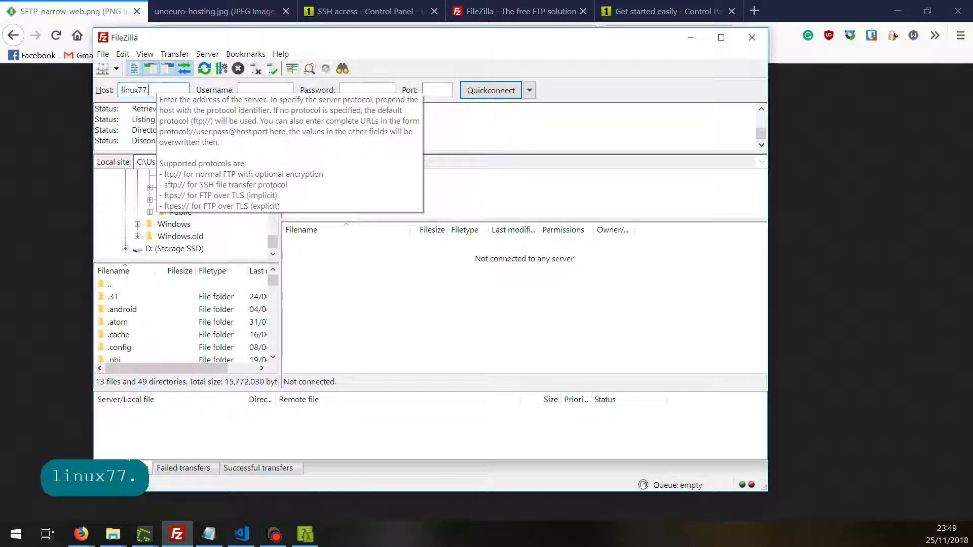
text(unoeuro)
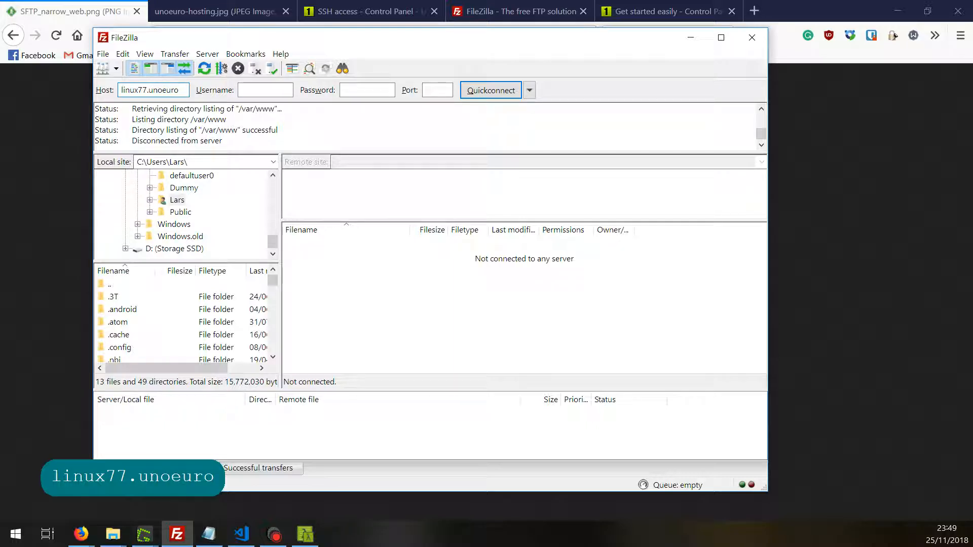
click(256, 90)
text(asd)
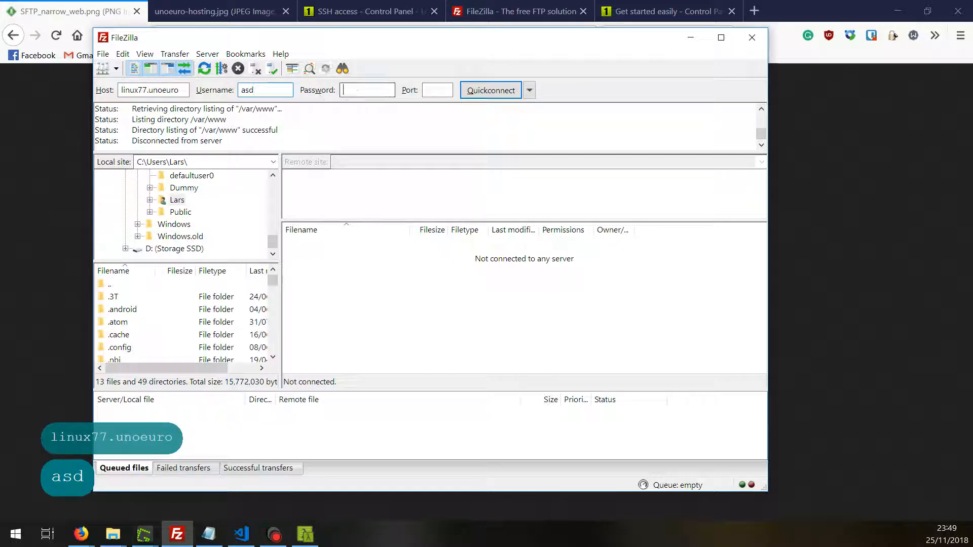
click(349, 90)
text(sd)
key(Tab)
text(asd)
drag(438, 90, 63, 90)
key(BackSpace)
key(BackSpace)
key(BackSpace)
key(BackSpace)
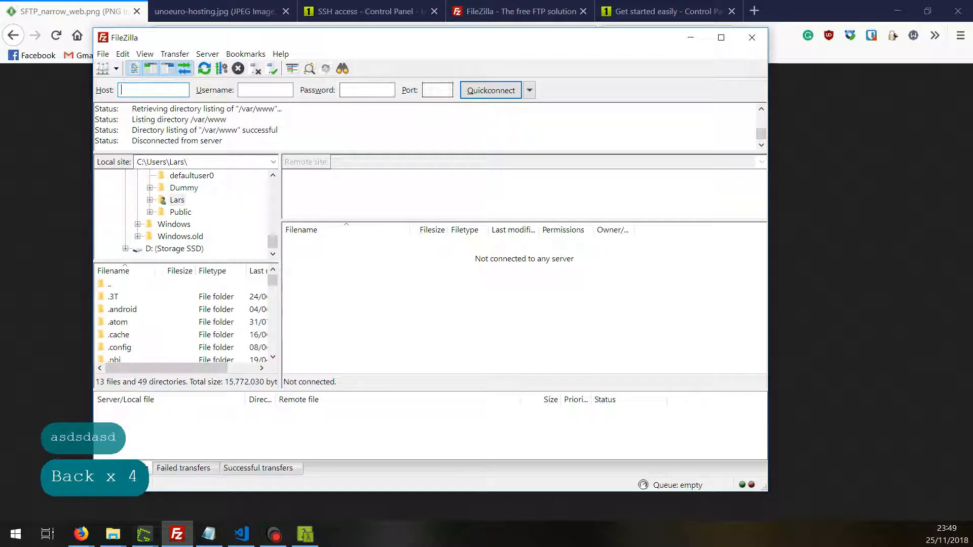
click(102, 75)
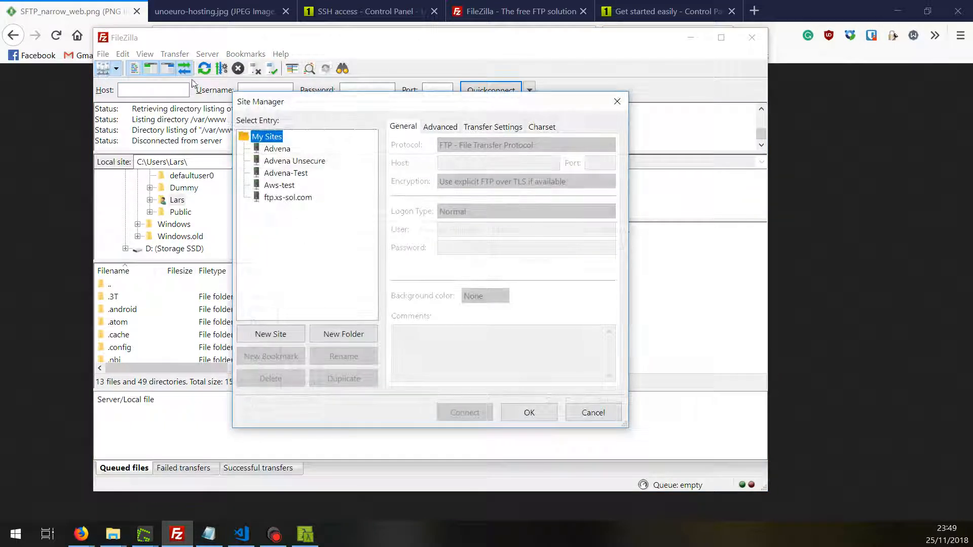
- Create a Site Manager entry UnoEuroSFTP with protocol SFTP - SSH File Transfer Protocol
drag(304, 107, 303, 89)
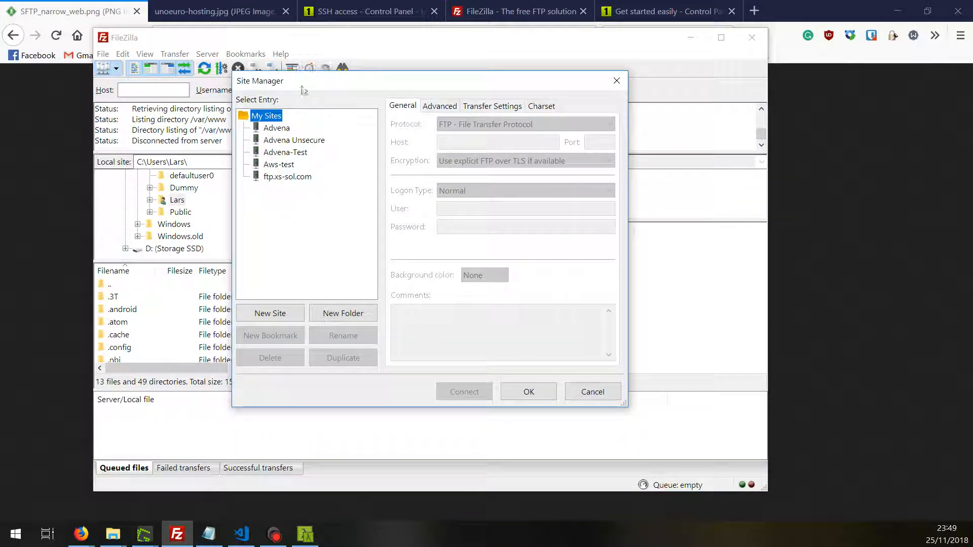
click(274, 313)
text(Un)
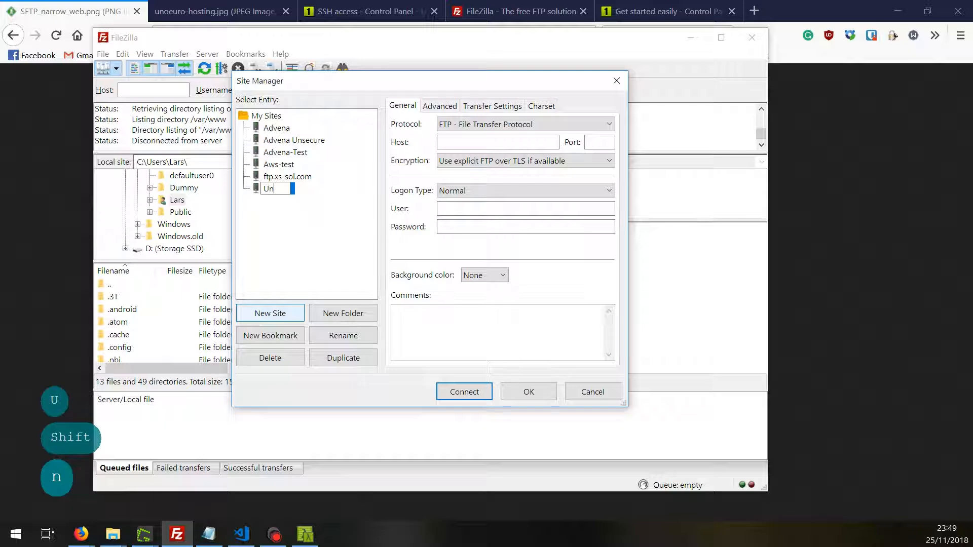
text(oEuroSFTP)
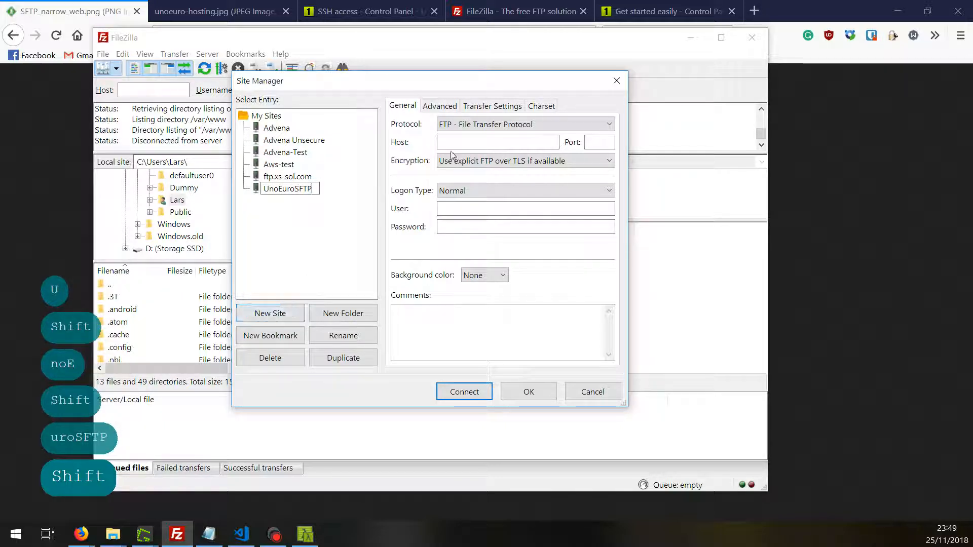
click(429, 147)
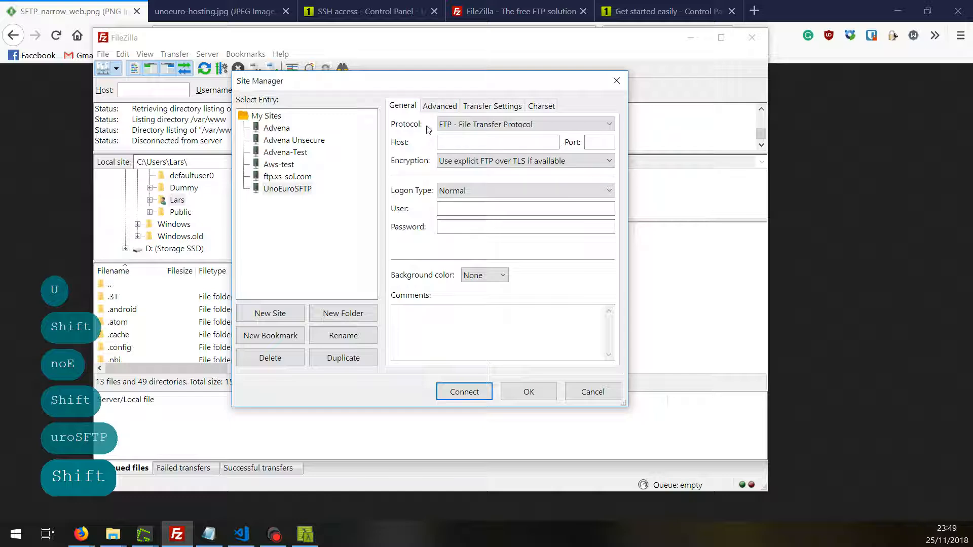
click(473, 125)
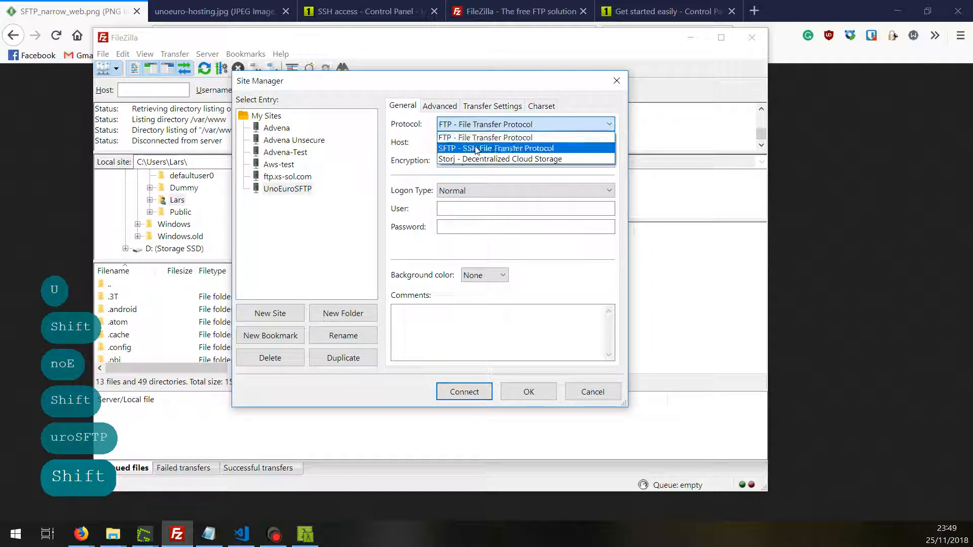
click(477, 149)
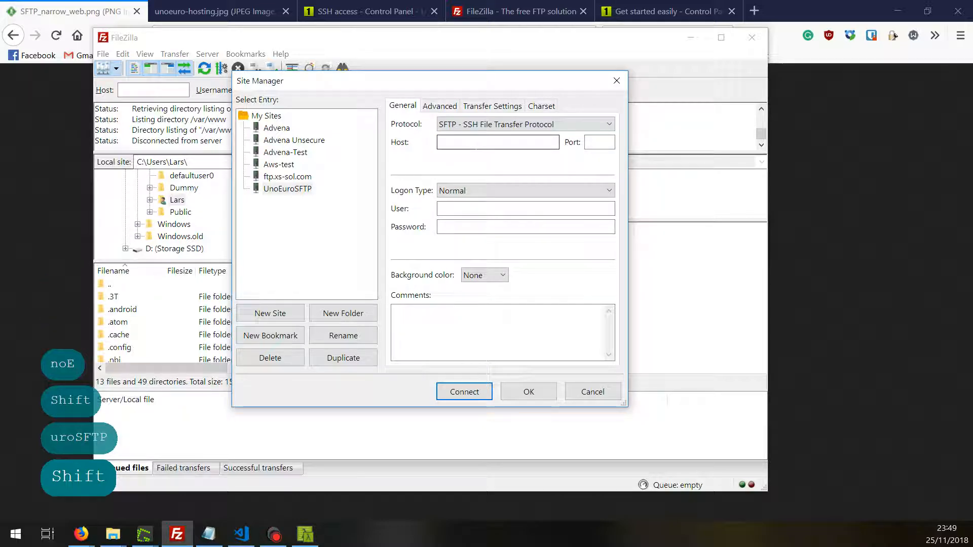
click(476, 142)
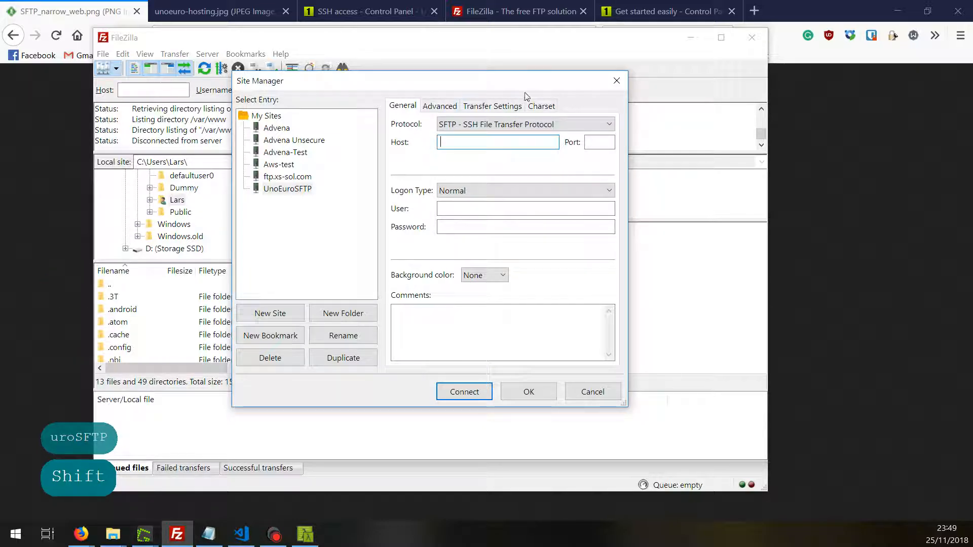
- Open advena.me's Login information page showing FTP host linux77.unoeuro.com and port 21
click(670, 4)
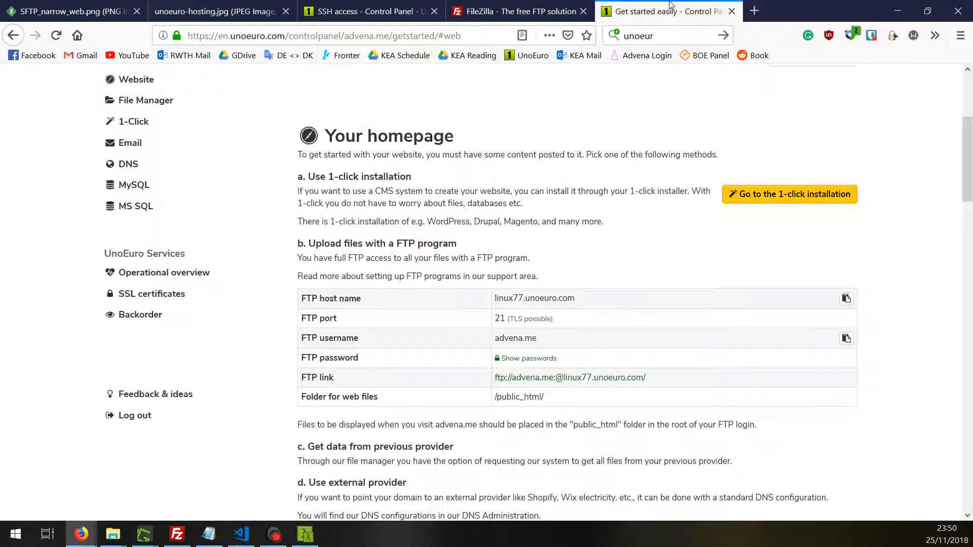
scroll(406, 314, up, 4)
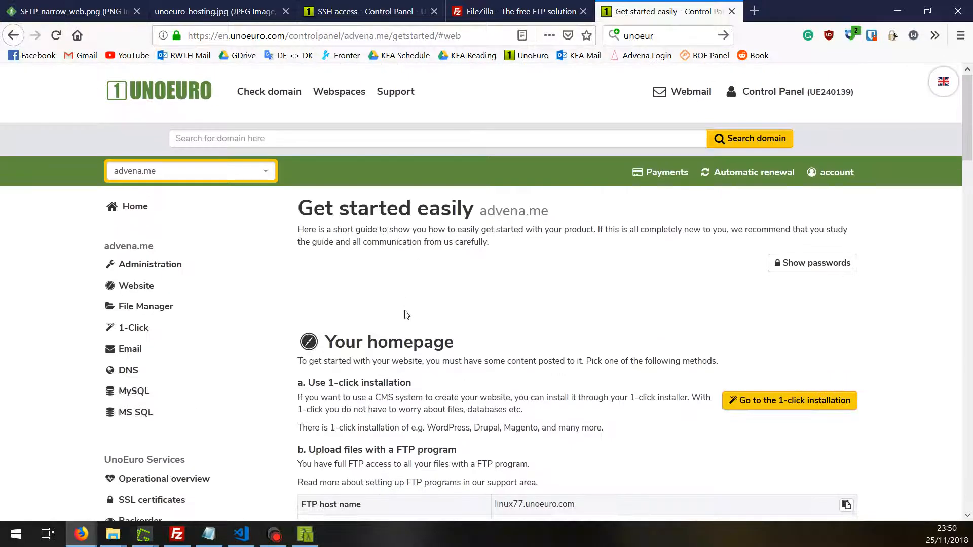
click(136, 285)
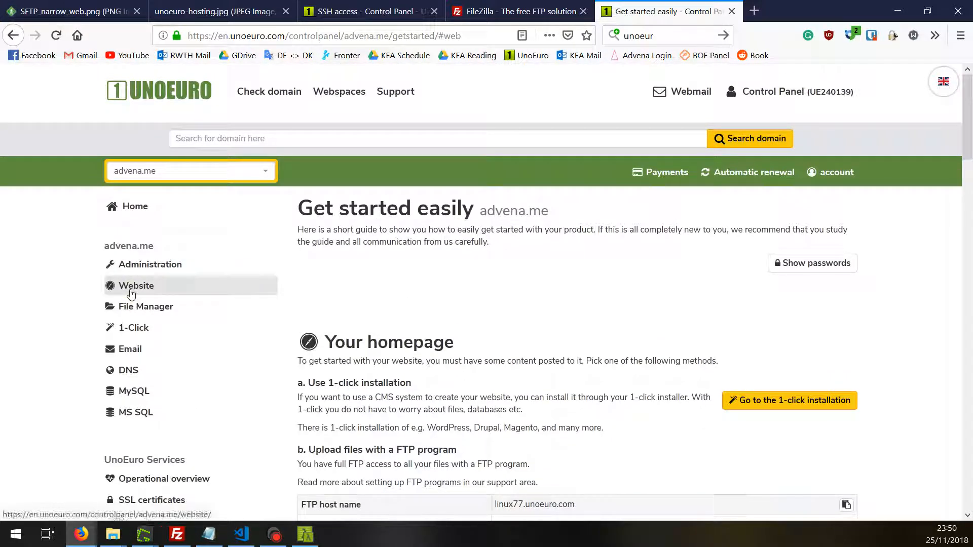
scroll(392, 290, down, 5)
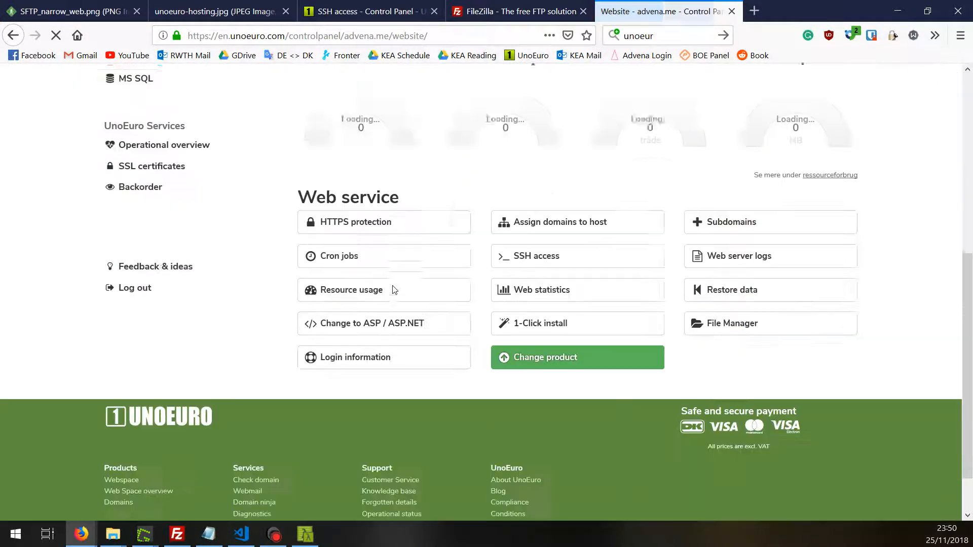
click(370, 353)
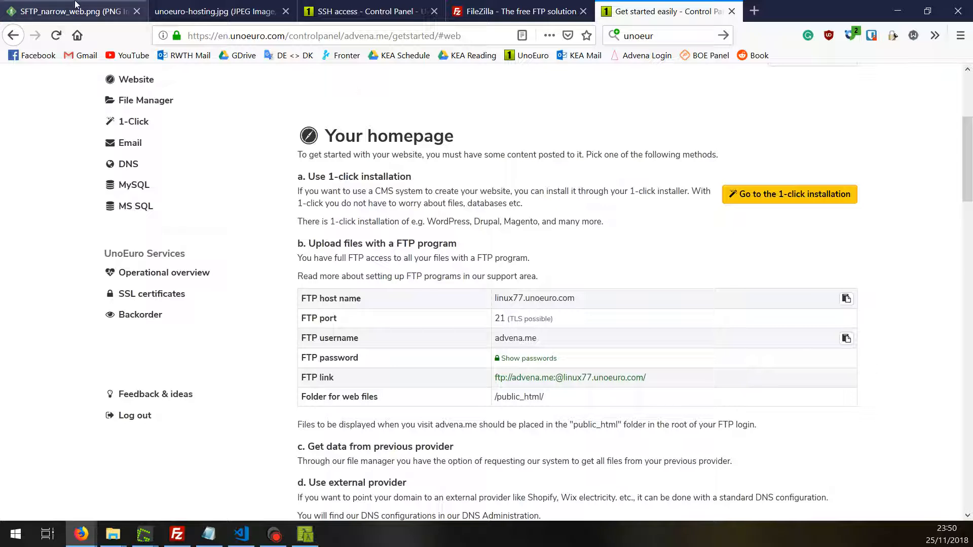
click(176, 534)
- Enter host linux77.unoeuro.com and port 22 for the SFTP site
text(linzx)
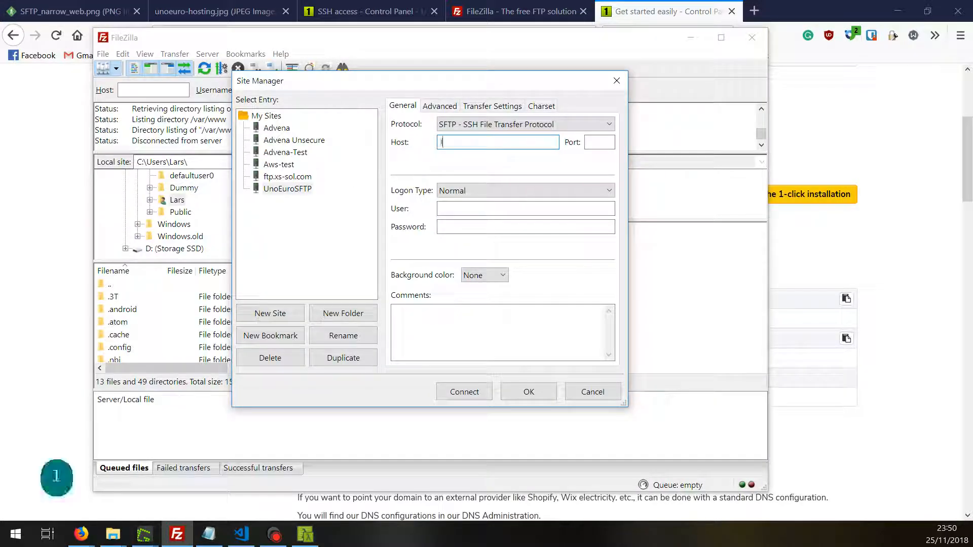
key(BackSpace)
key(BackSpace)
text(ux)
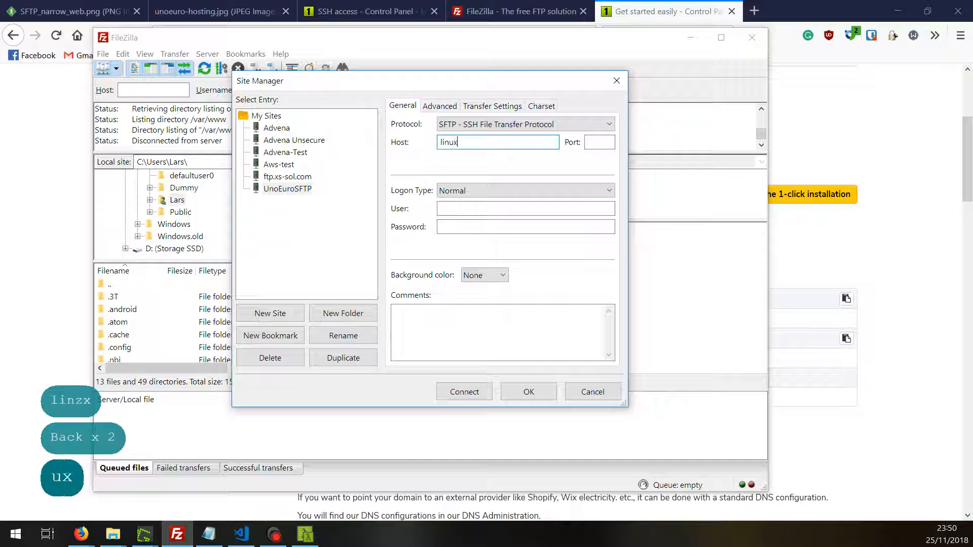
text(77.i)
key(BackSpace)
text(u)
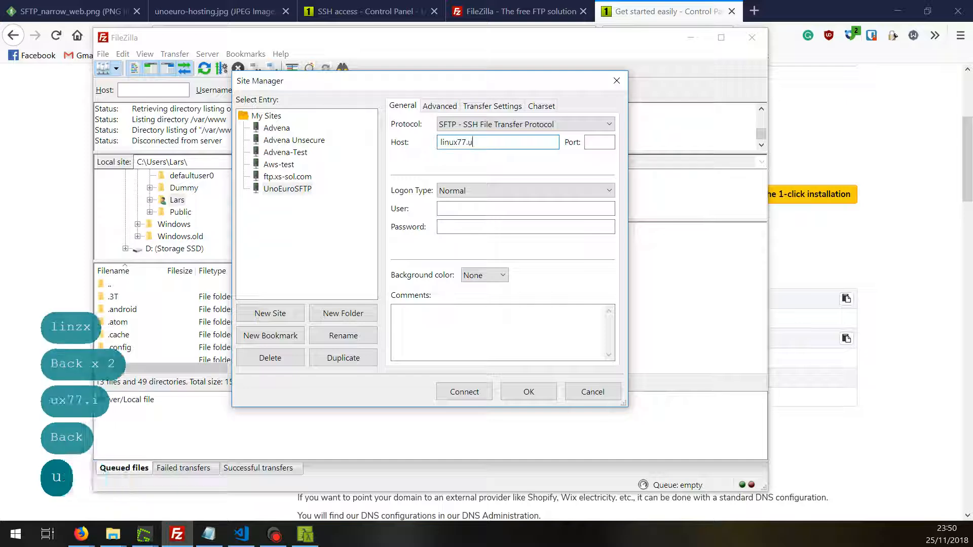
text(noeuro.com)
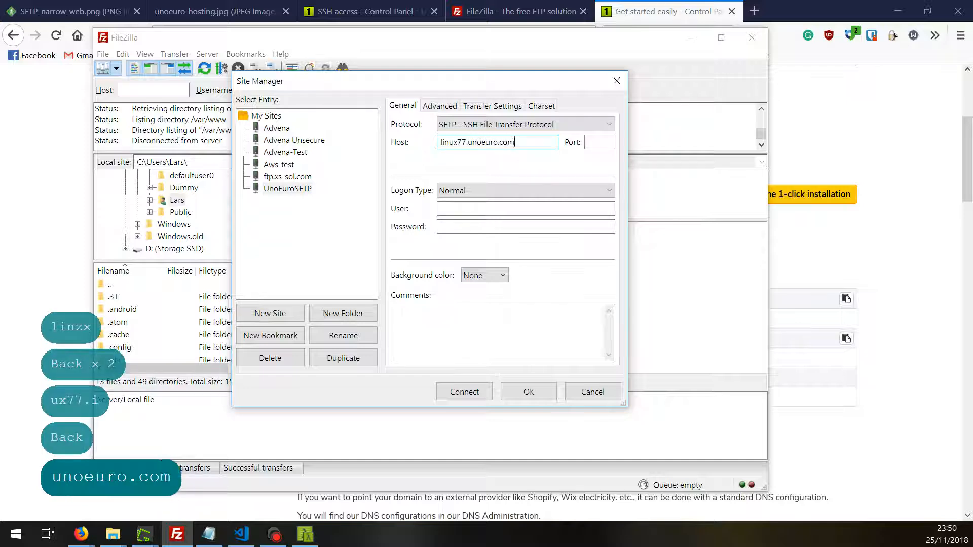
key(Tab)
text(22)
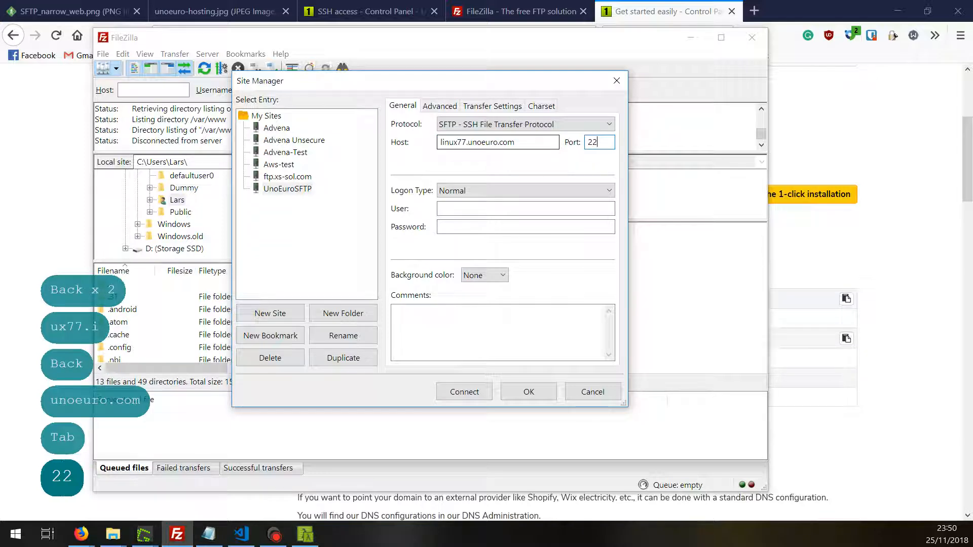
double_click(597, 141)
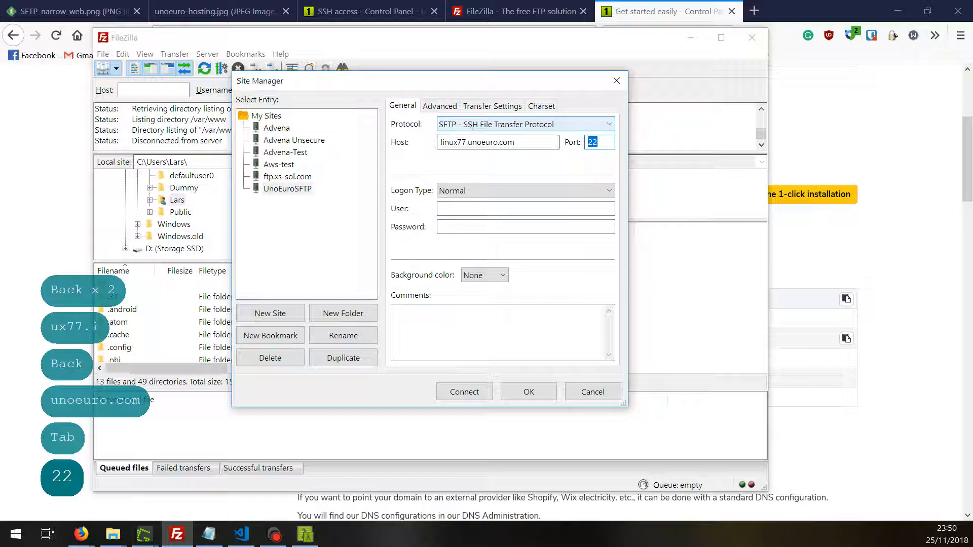
- Fill in the account username and paste the account password, then save the site
click(445, 208)
text(advena.me)
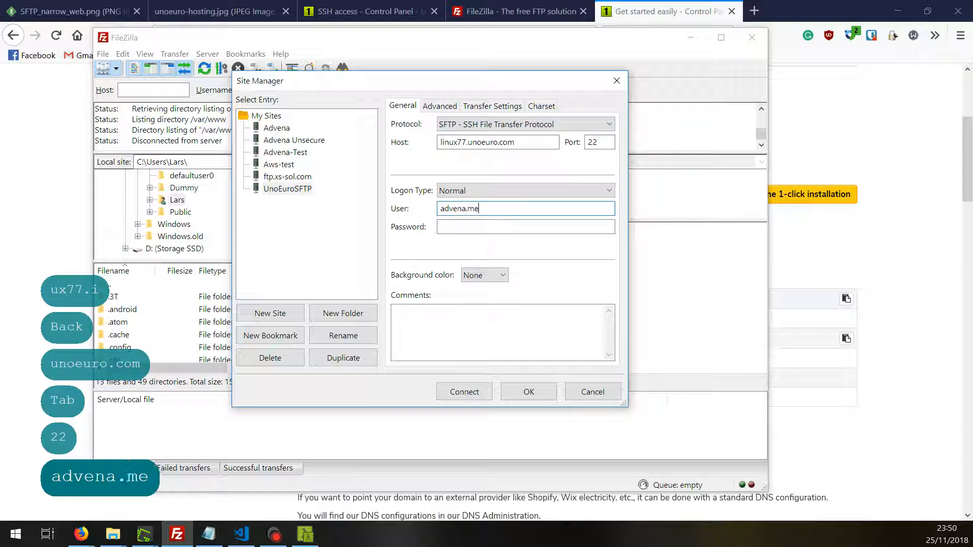
click(463, 228)
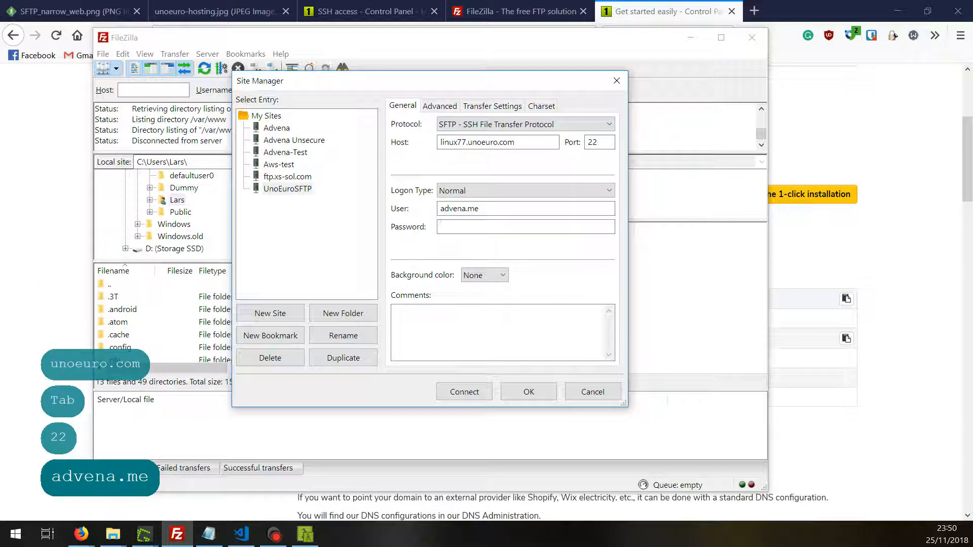
key(ctrl+c)
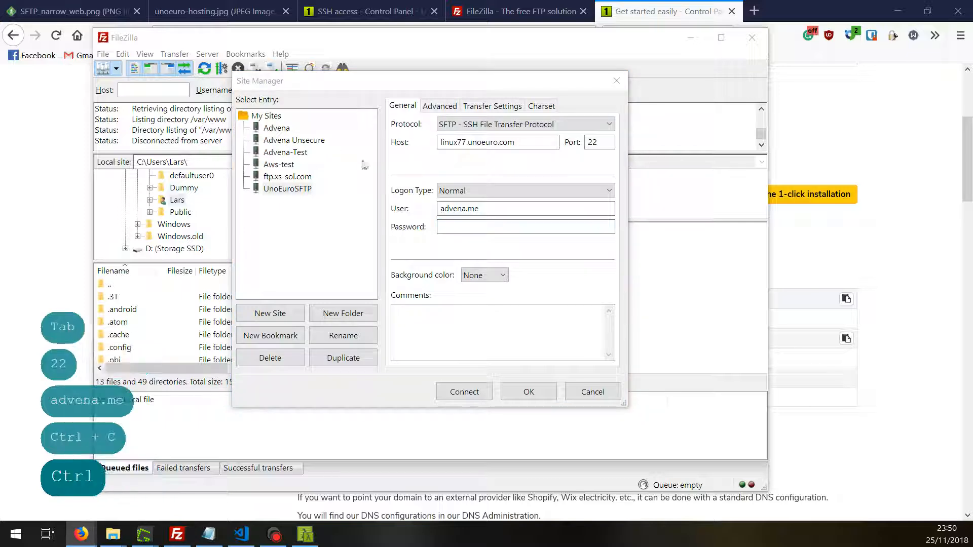
click(479, 238)
key(ctrl+v)
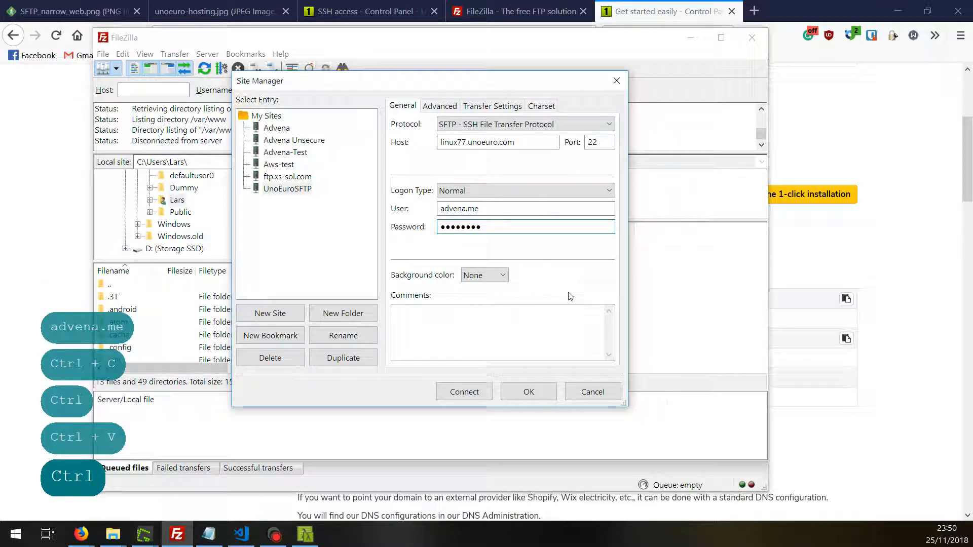
click(527, 392)
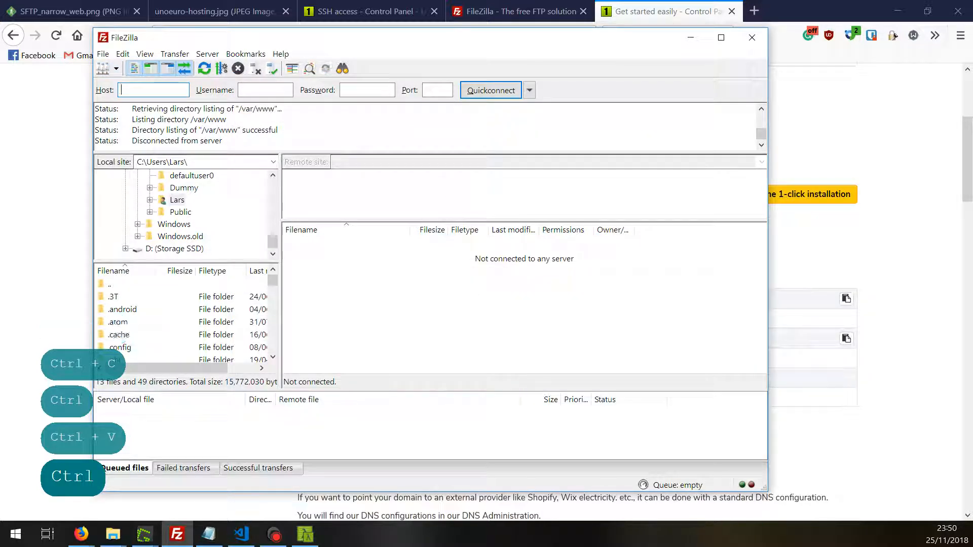
- Connect to the saved UnoEuroSFTP site and make the FileZilla window taller
click(116, 69)
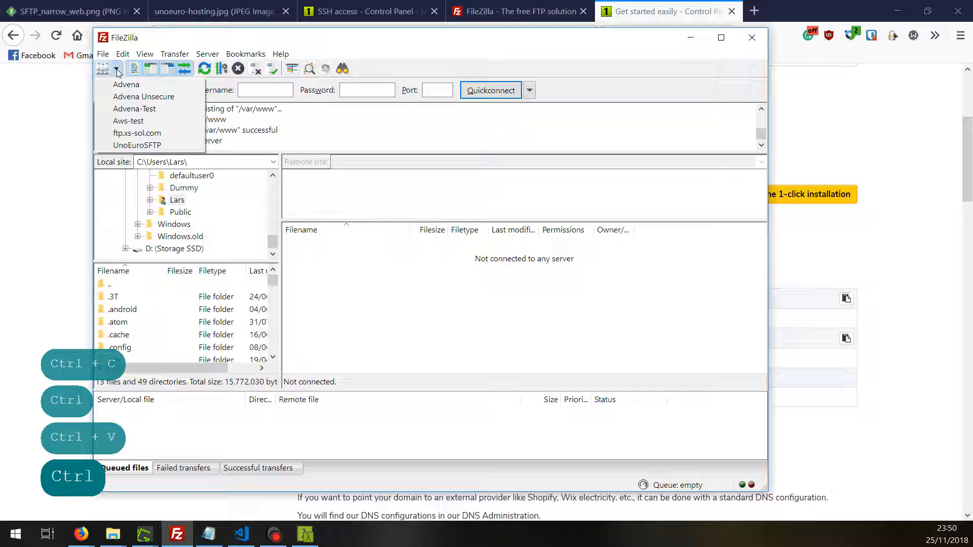
click(137, 145)
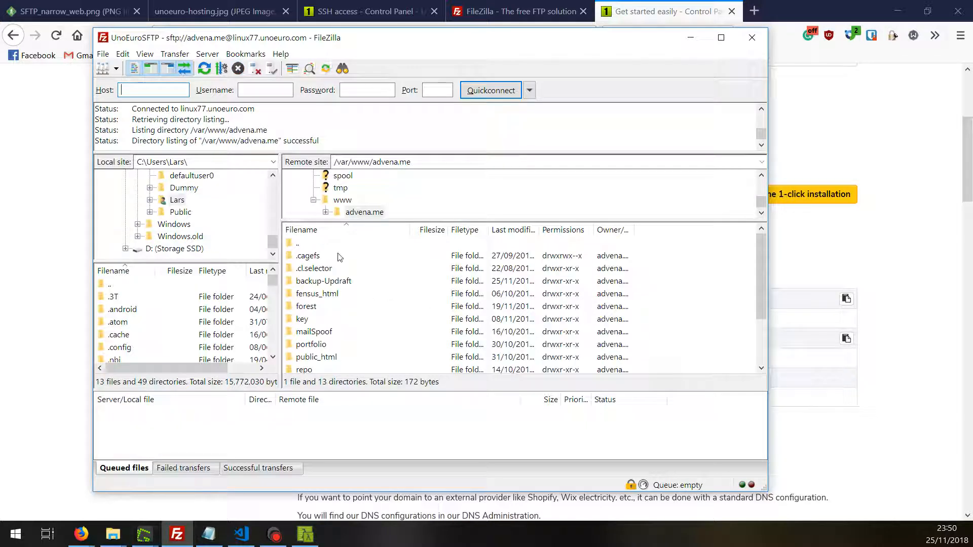
scroll(304, 320, down, 2)
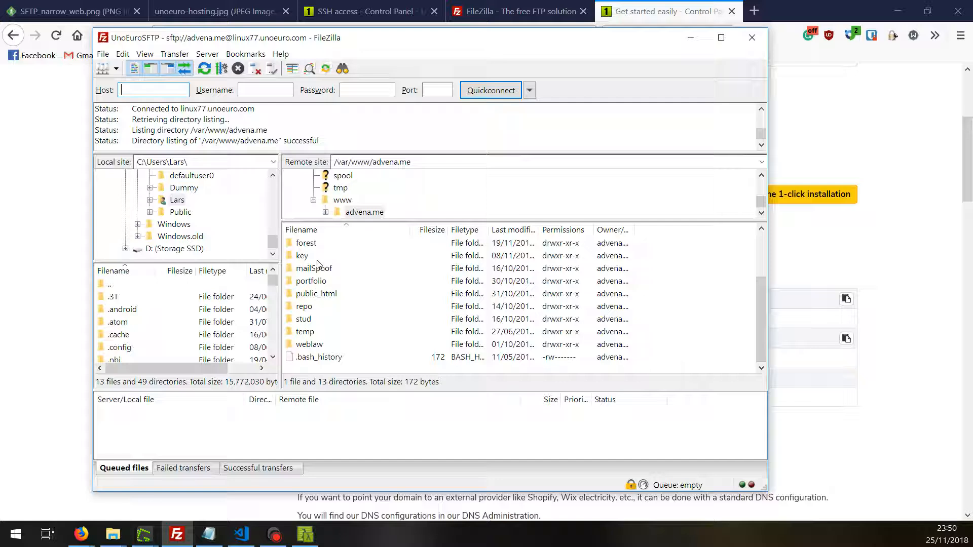
drag(364, 28, 356, 3)
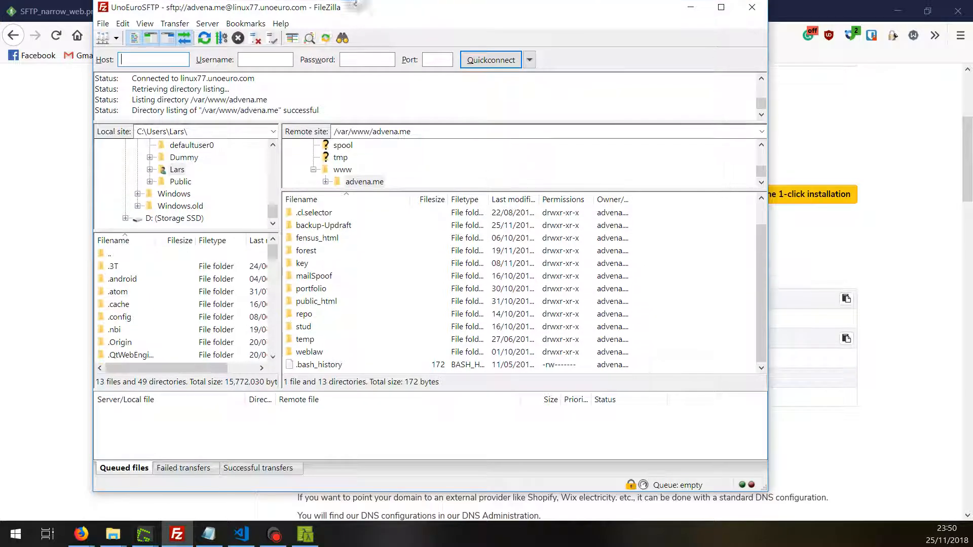
- Open the remote public_html folder and enlarge the remote folder tree to browse it
click(316, 329)
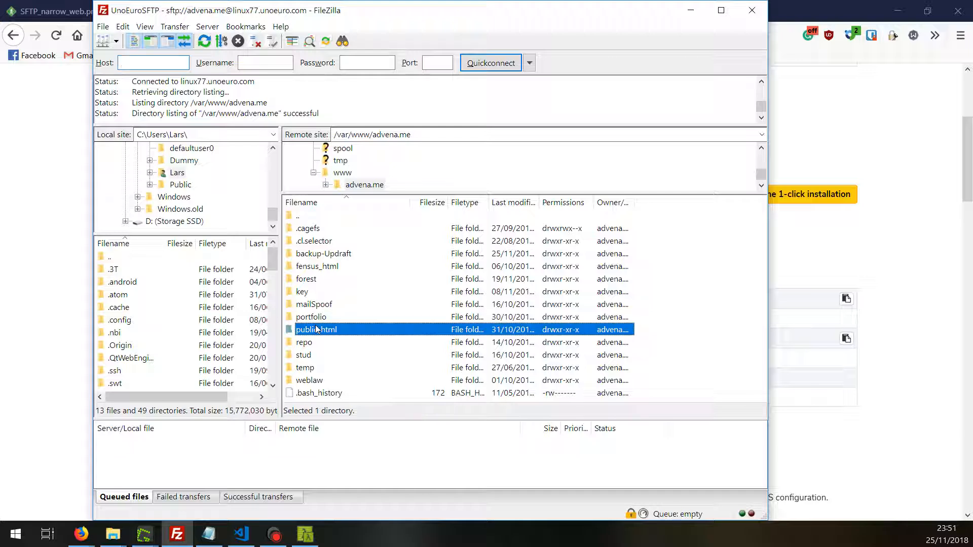
double_click(316, 329)
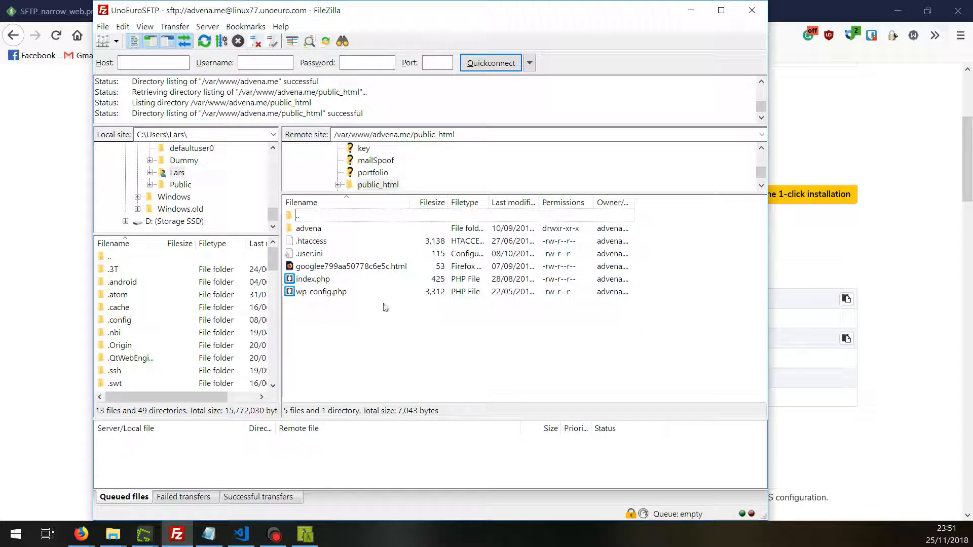
drag(355, 195, 355, 226)
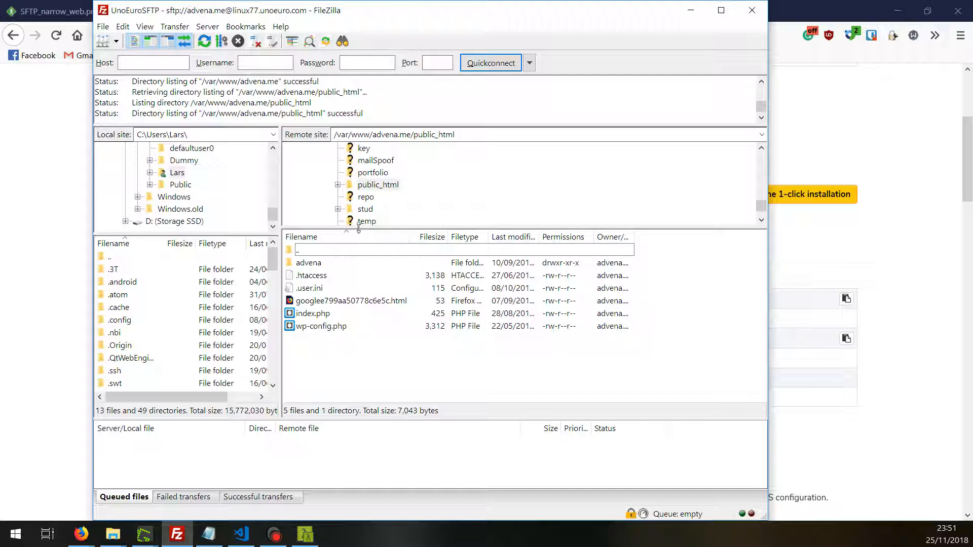
drag(359, 228, 355, 284)
scroll(349, 244, up, 3)
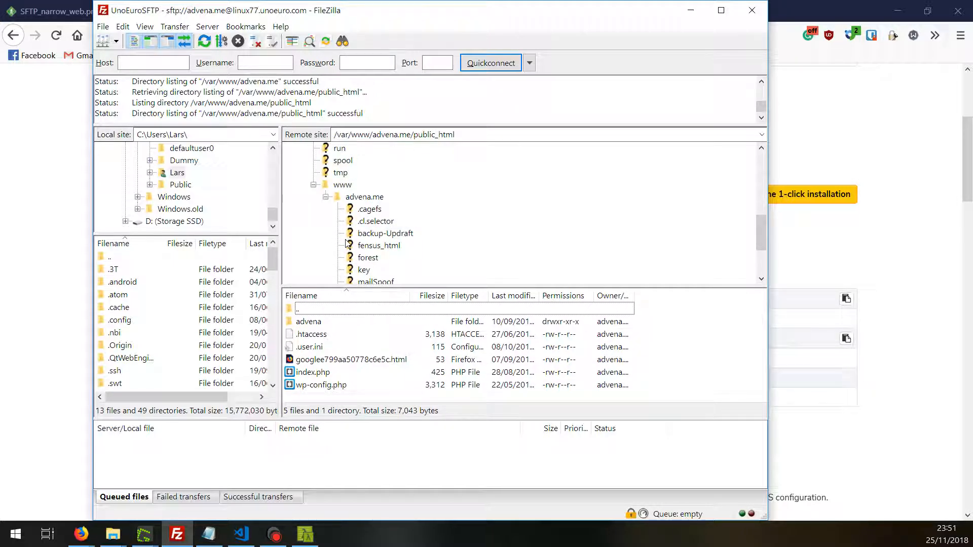
scroll(346, 244, down, 3)
scroll(347, 244, up, 5)
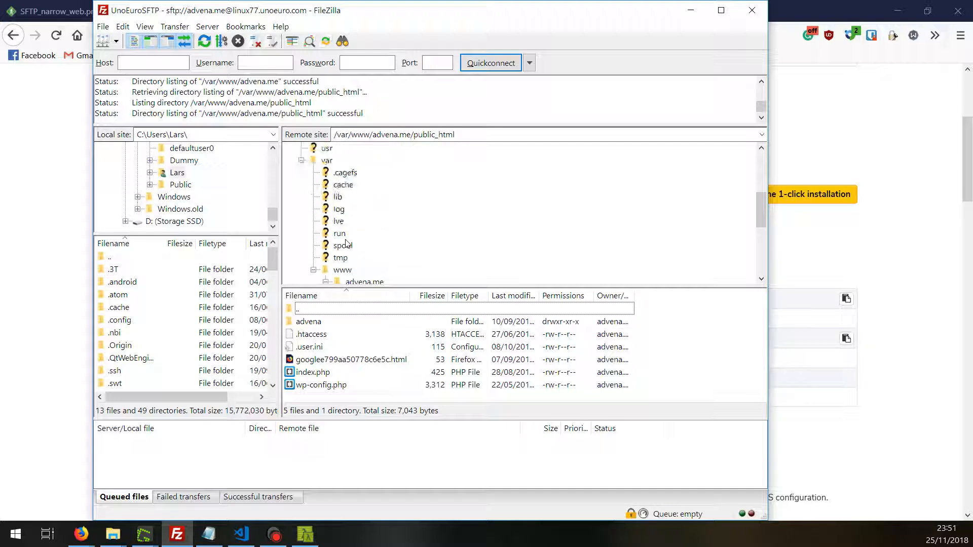
scroll(346, 244, up, 4)
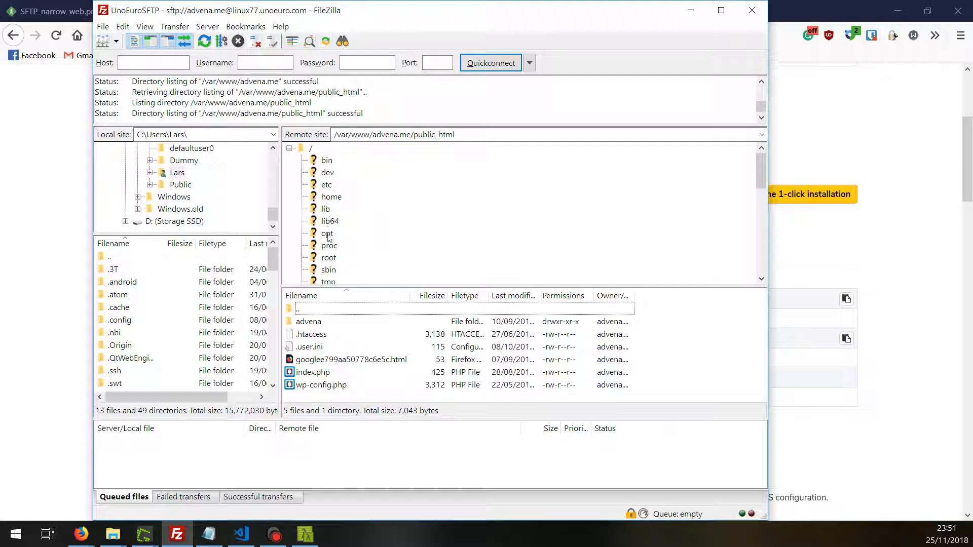
scroll(327, 238, down, 2)
scroll(325, 176, up, 2)
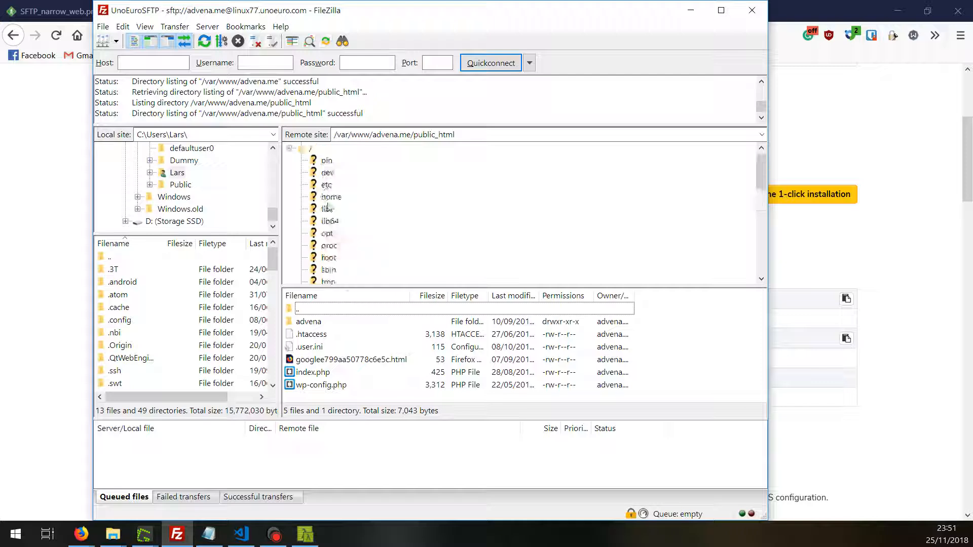